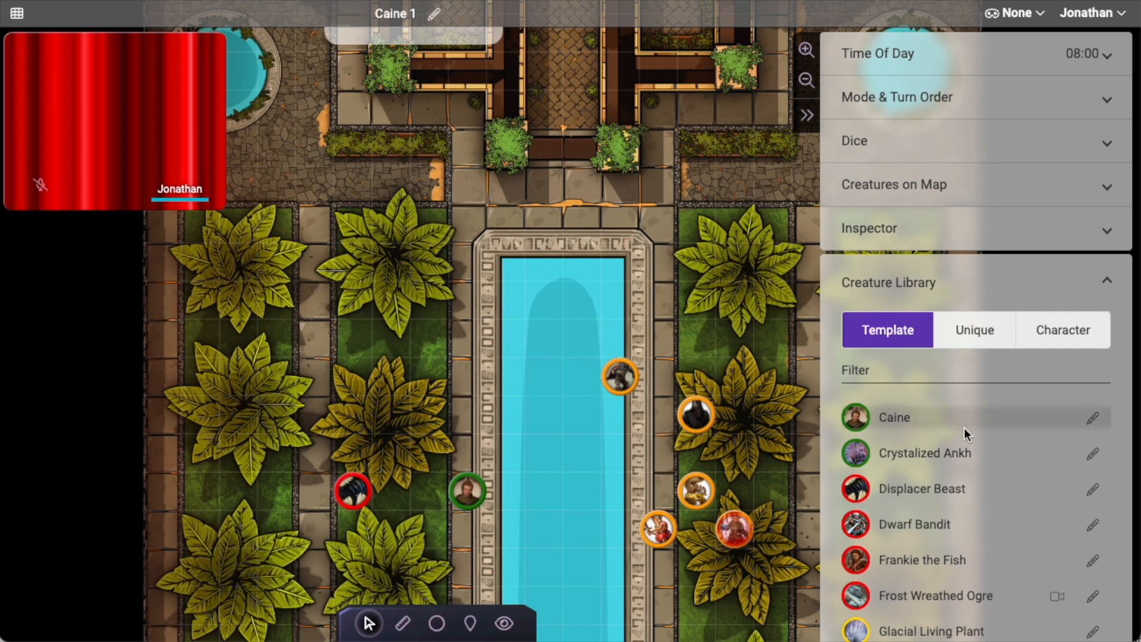
Step: Place the unique creature Kendrick from the Creature Library on the map, beside the upper plant just left of the pool
scroll(964, 426, down, 3)
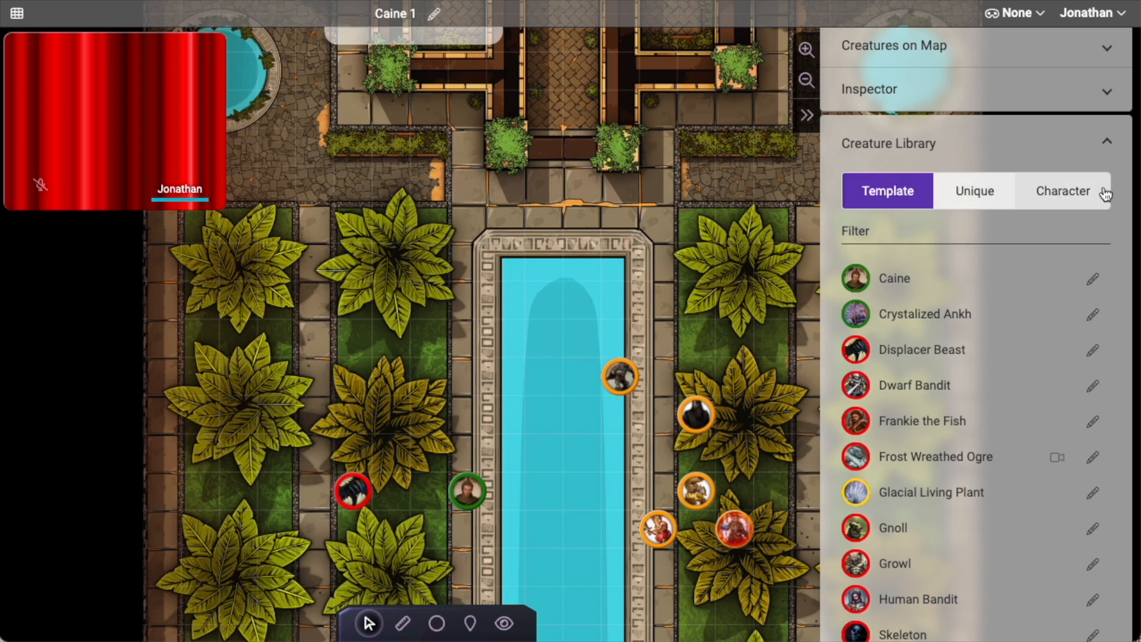
click(1068, 200)
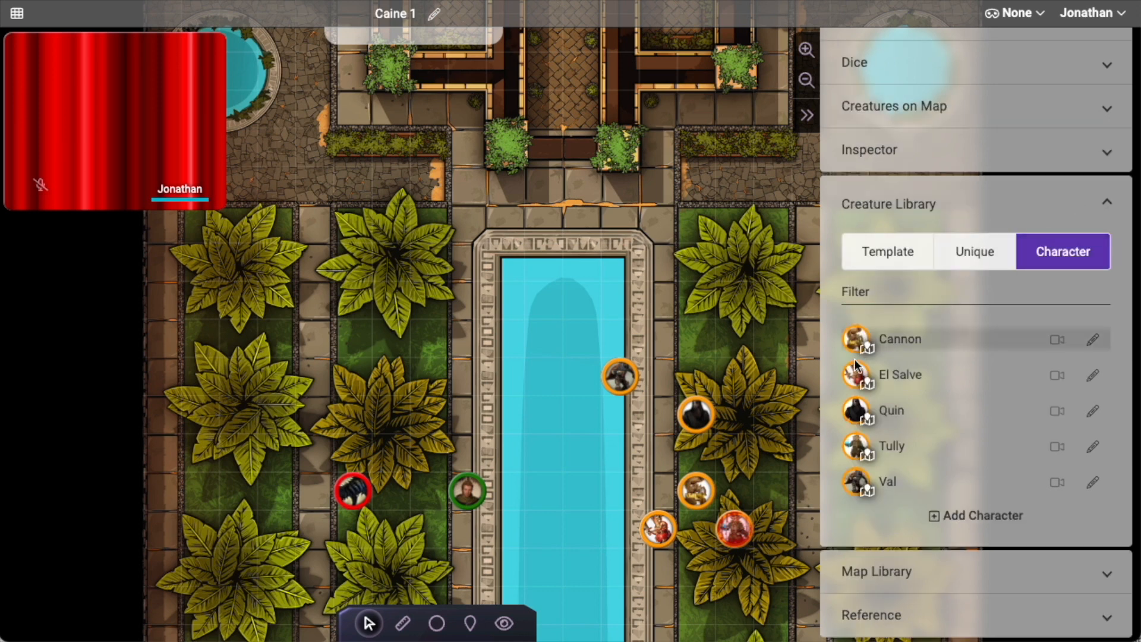
click(984, 252)
scroll(918, 394, down, 2)
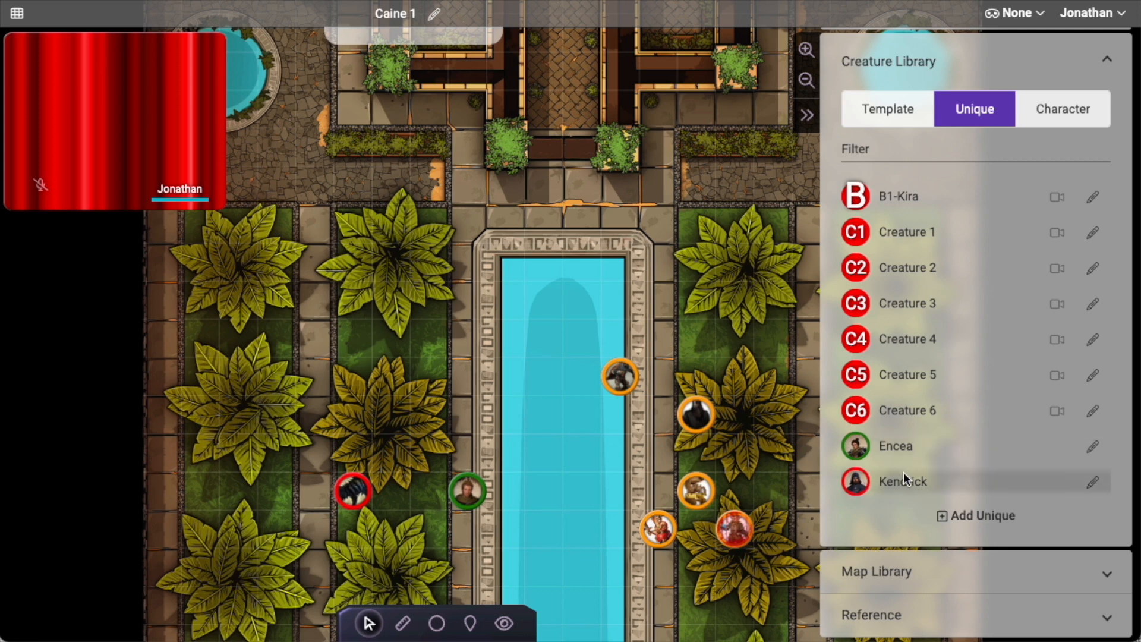
drag(851, 487, 433, 303)
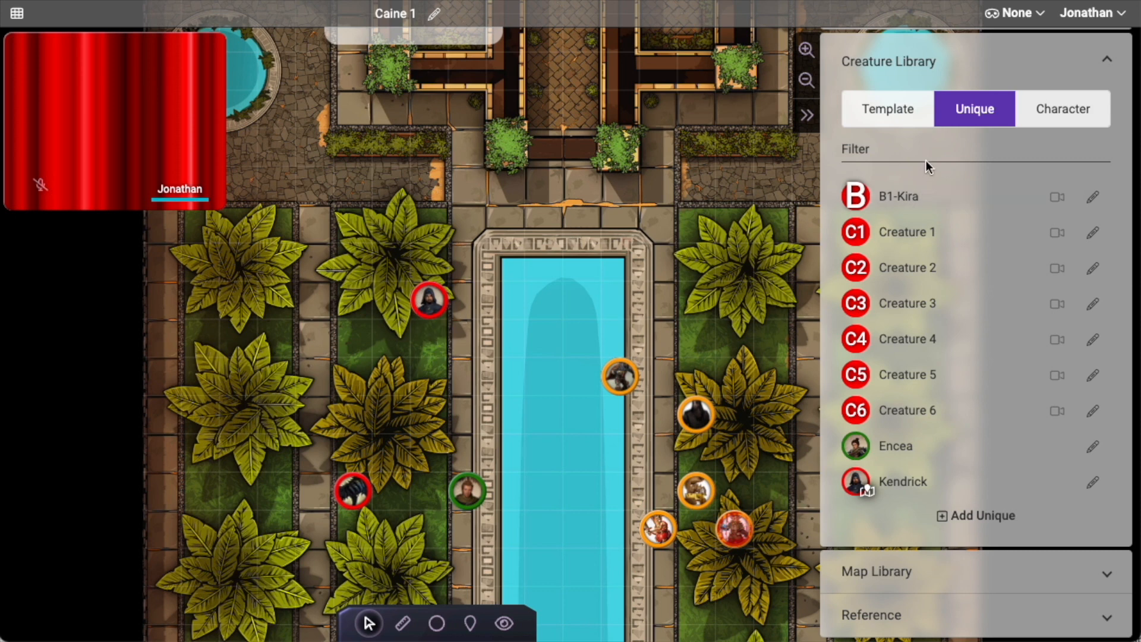
Step: Start a new creature template in the Creature Library, keeping Template as its token type
click(902, 115)
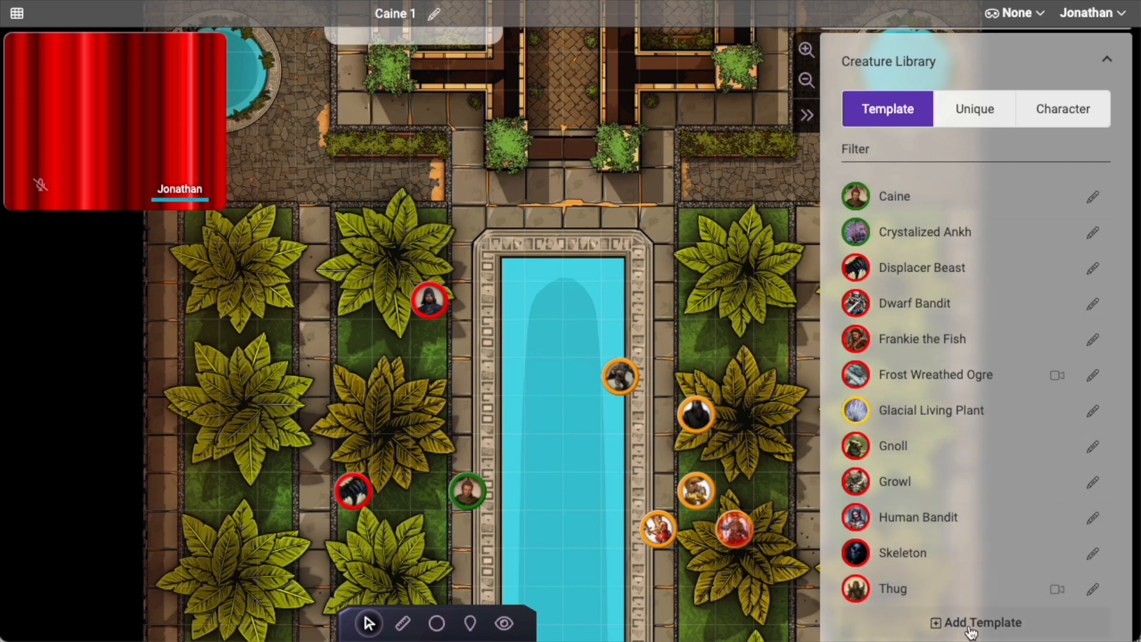
click(1001, 624)
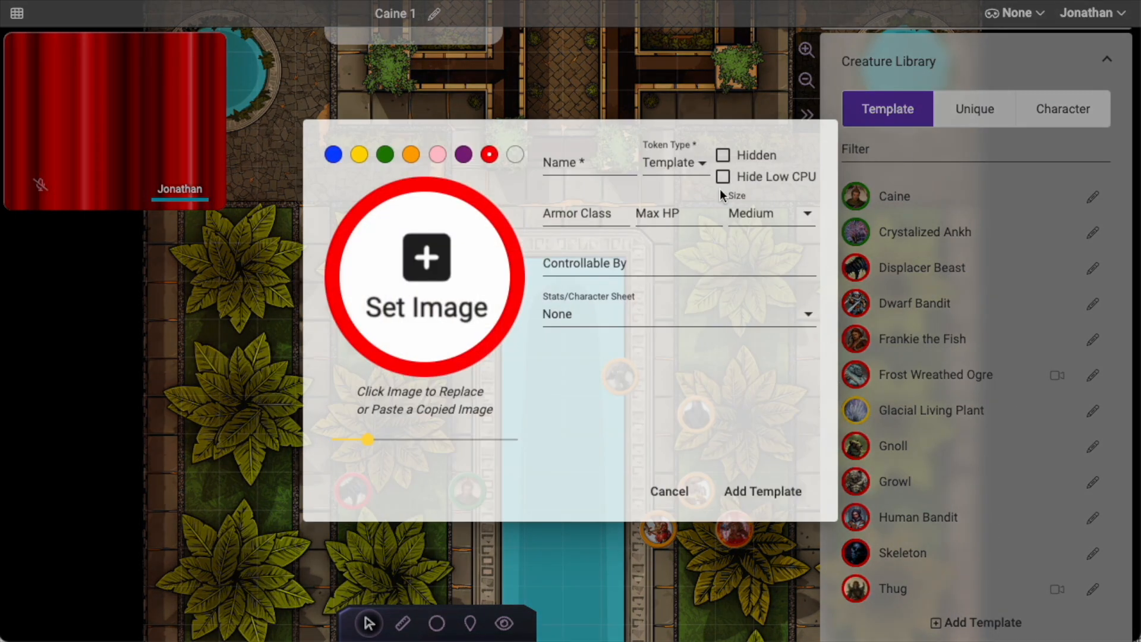
click(670, 163)
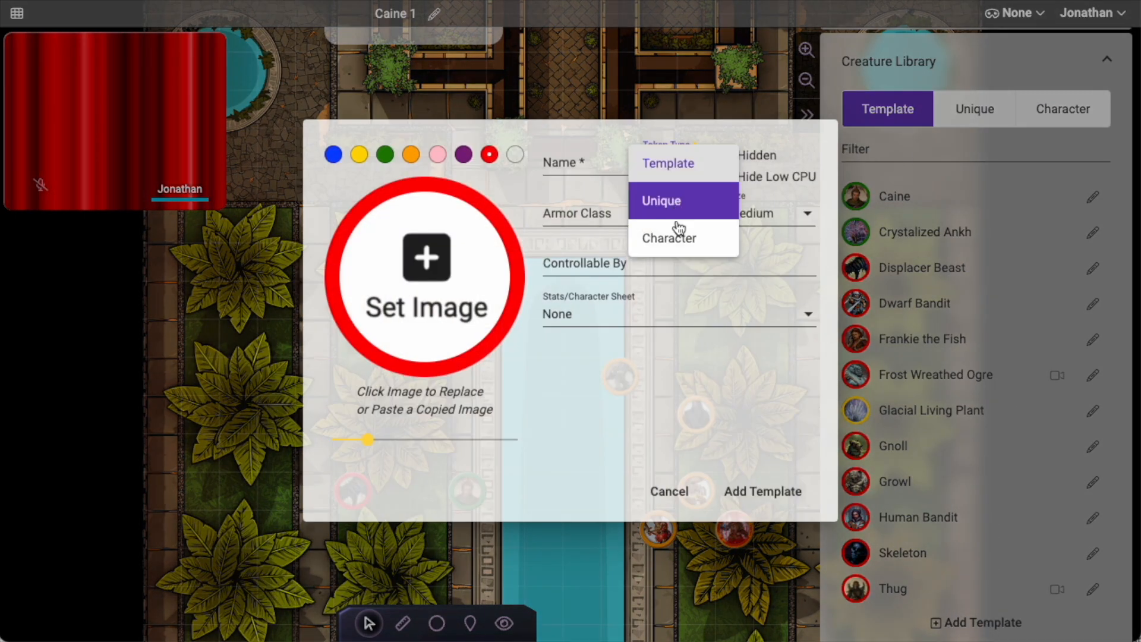
click(681, 172)
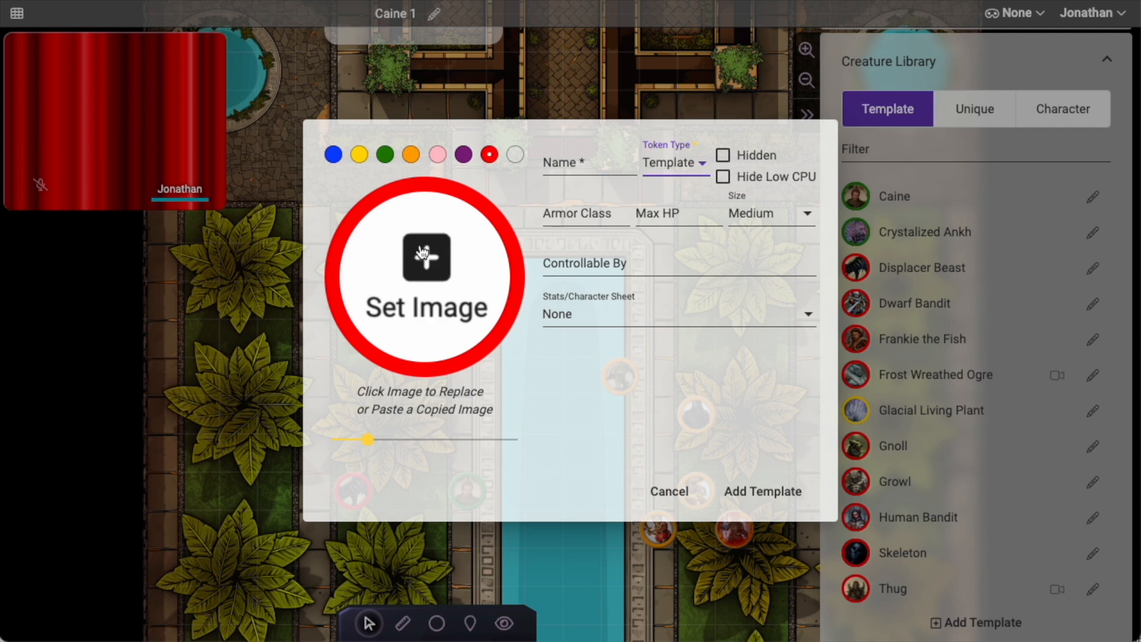
Step: Copy the Othnorian Firewalker picture from DeviantArt into the template as its token image, then reposition and slightly shrink it within the frame
click(435, 291)
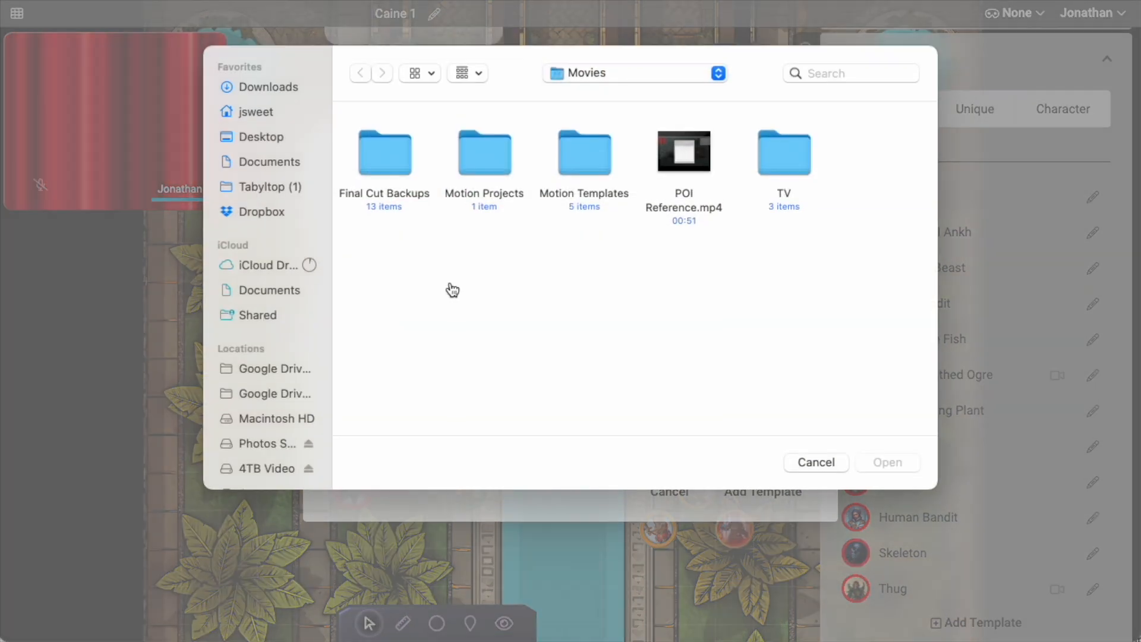
click(815, 463)
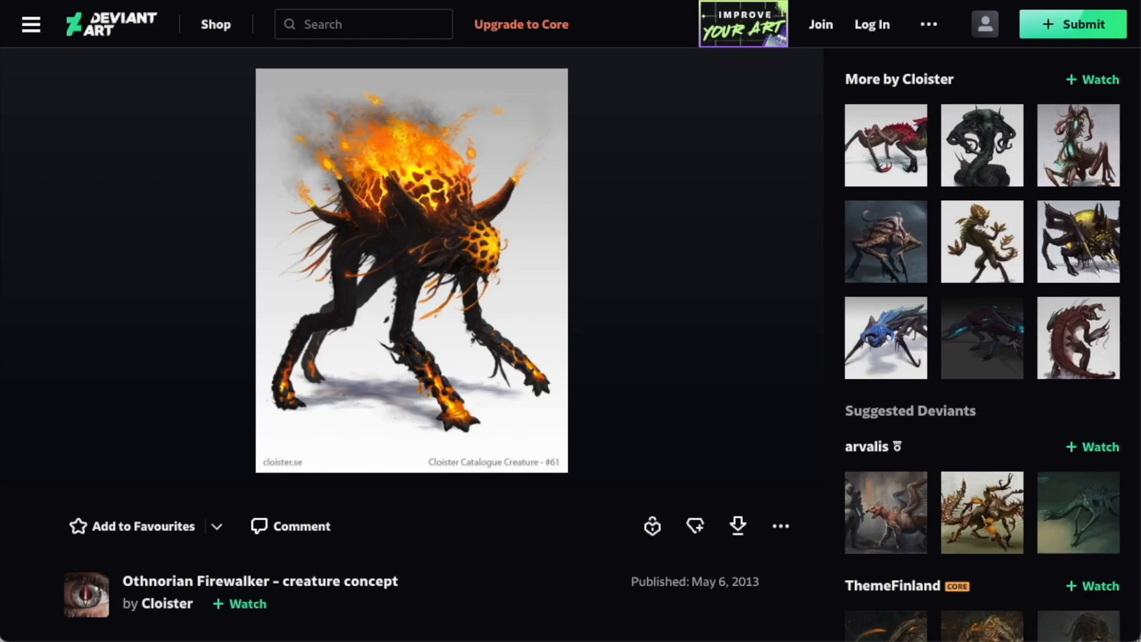
right_click(442, 260)
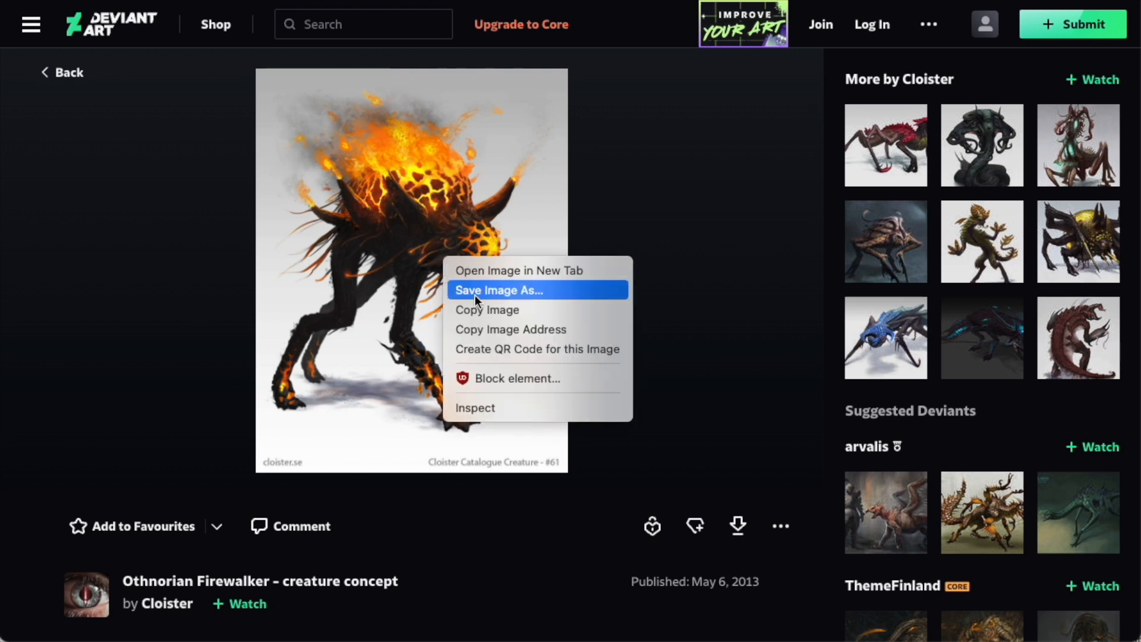
click(472, 309)
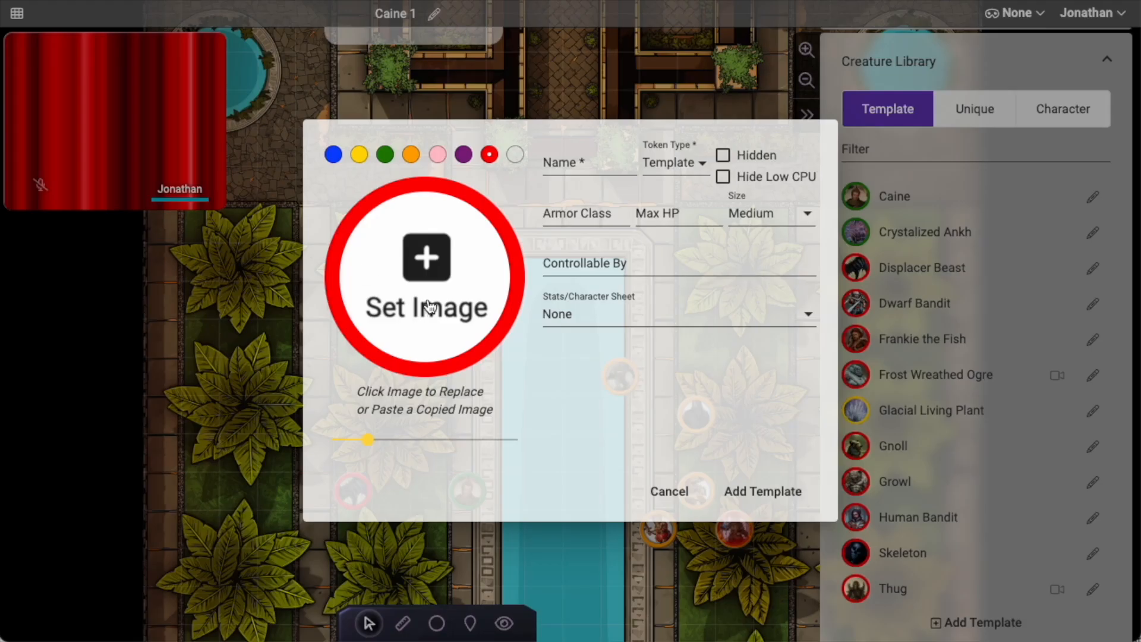
key(ctrl+v)
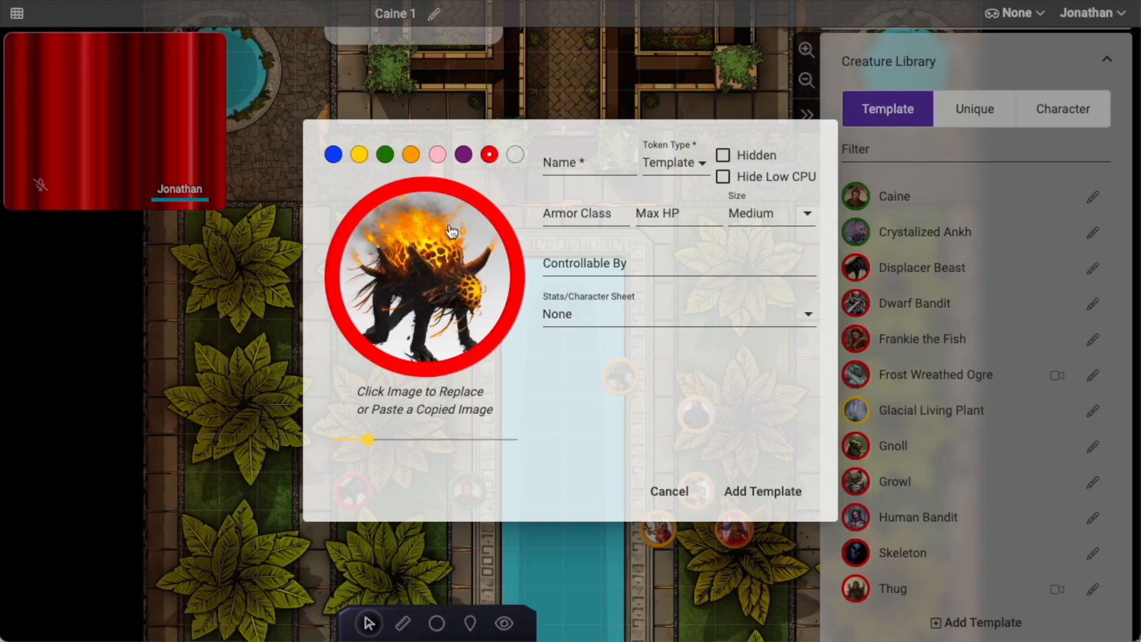
drag(437, 292, 434, 276)
mouse_move(372, 437)
mouse_down()
mouse_move(402, 438)
mouse_move(362, 438)
mouse_up()
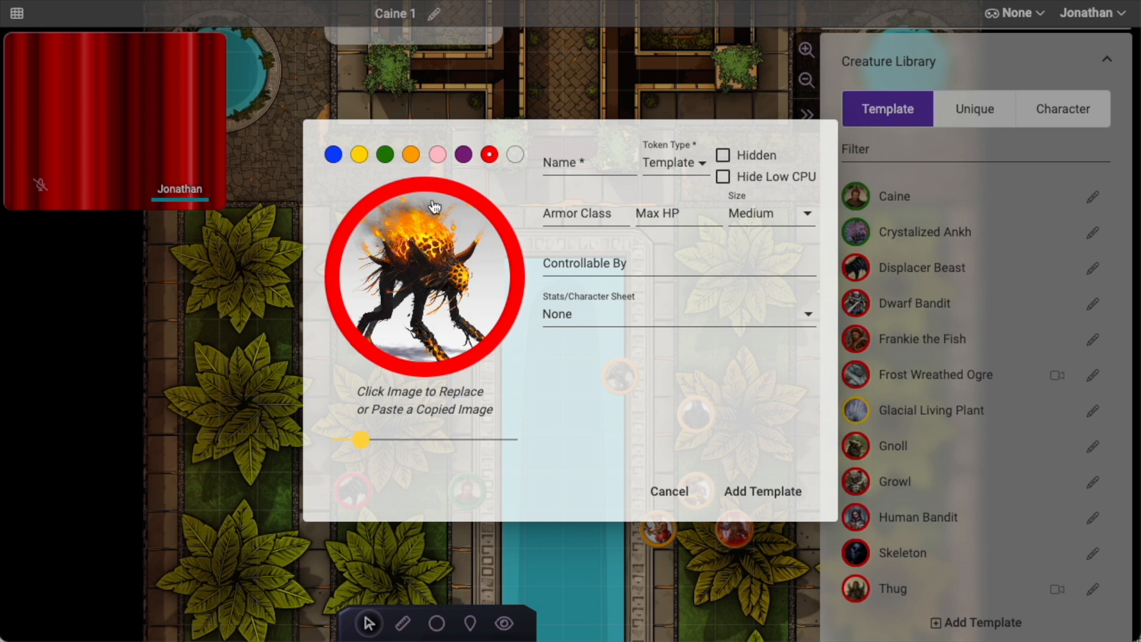
Step: Try green, yellow and borderless styles for the token frame, ending on the red border
click(385, 154)
click(360, 155)
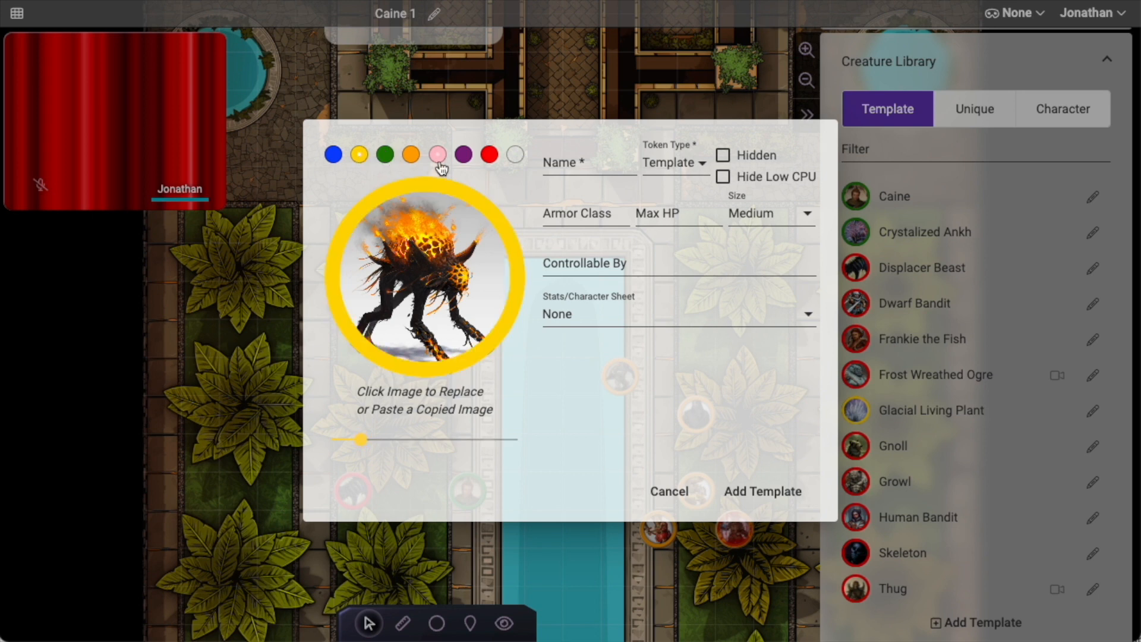
click(489, 155)
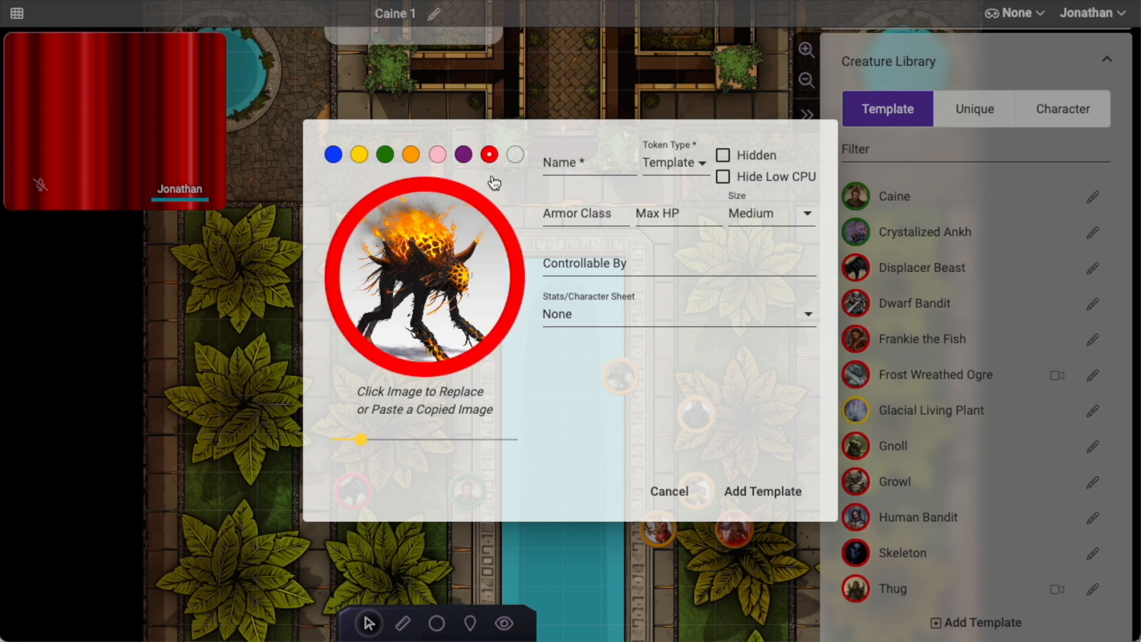
click(515, 156)
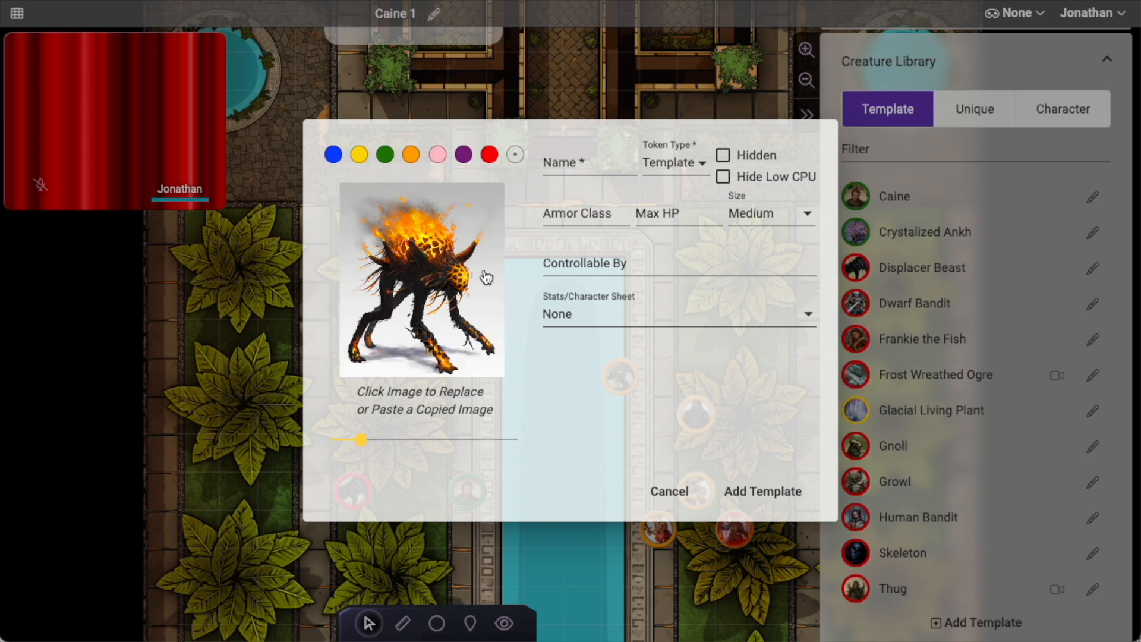
click(490, 156)
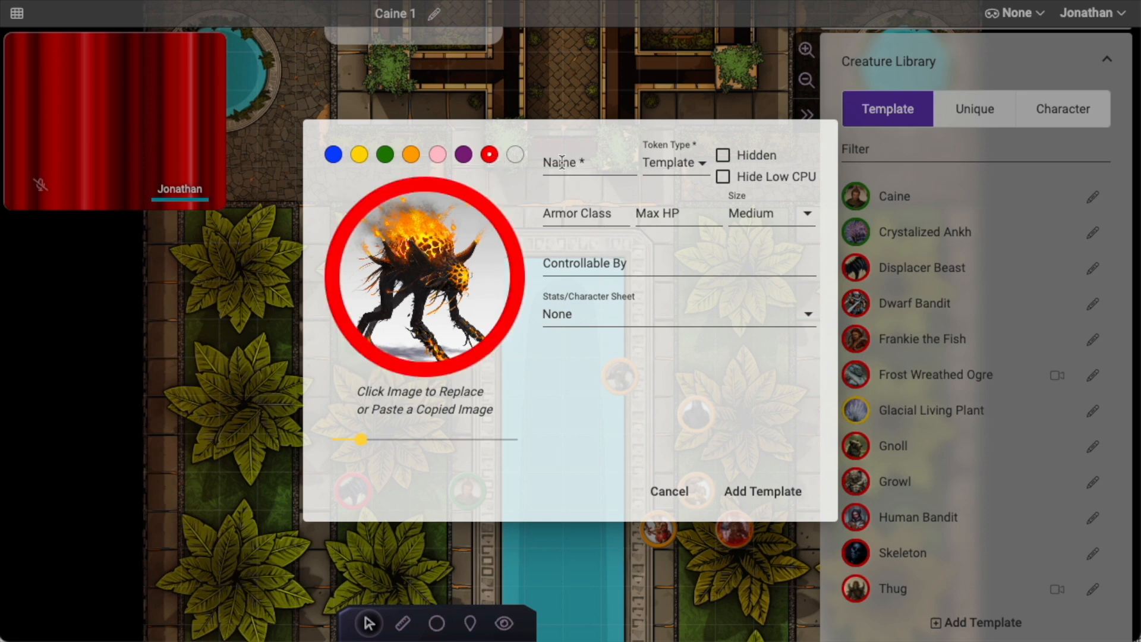
Step: Name the creature Fire Monster and set its armor class to 13, maximum HP to 80 and size to Large
click(579, 172)
text(Fire Monster)
click(579, 215)
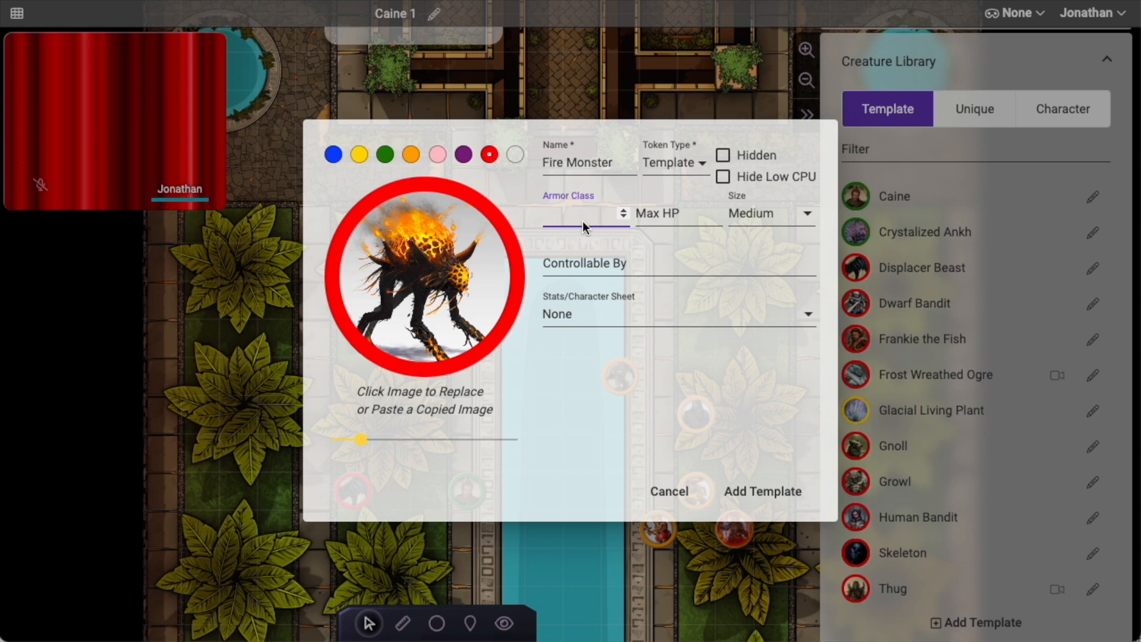
key(Tab)
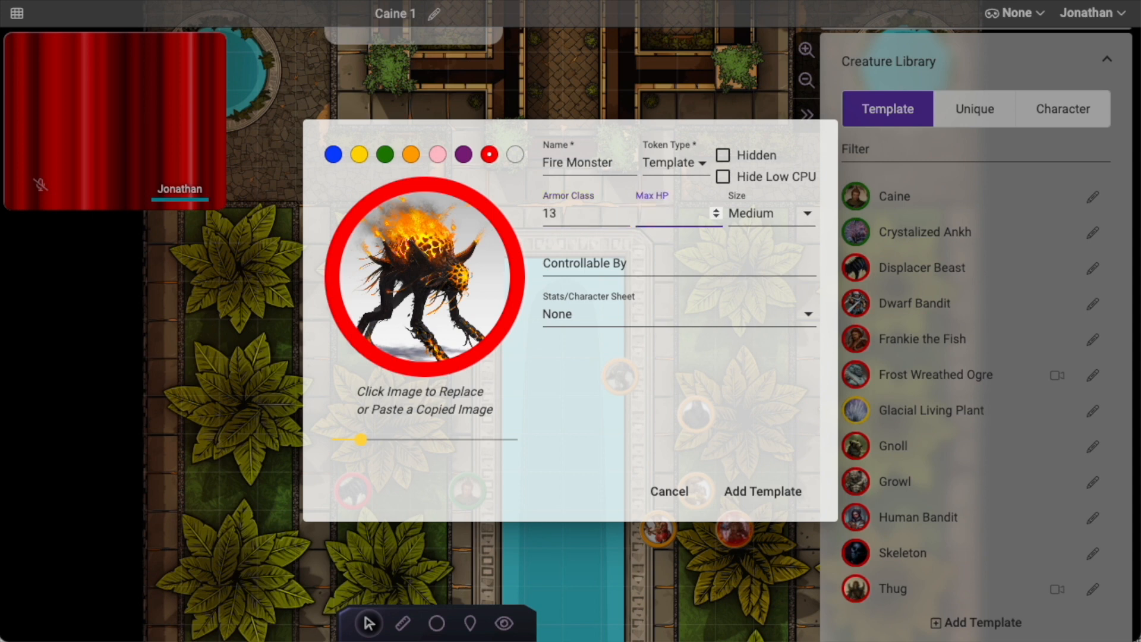
key(Tab)
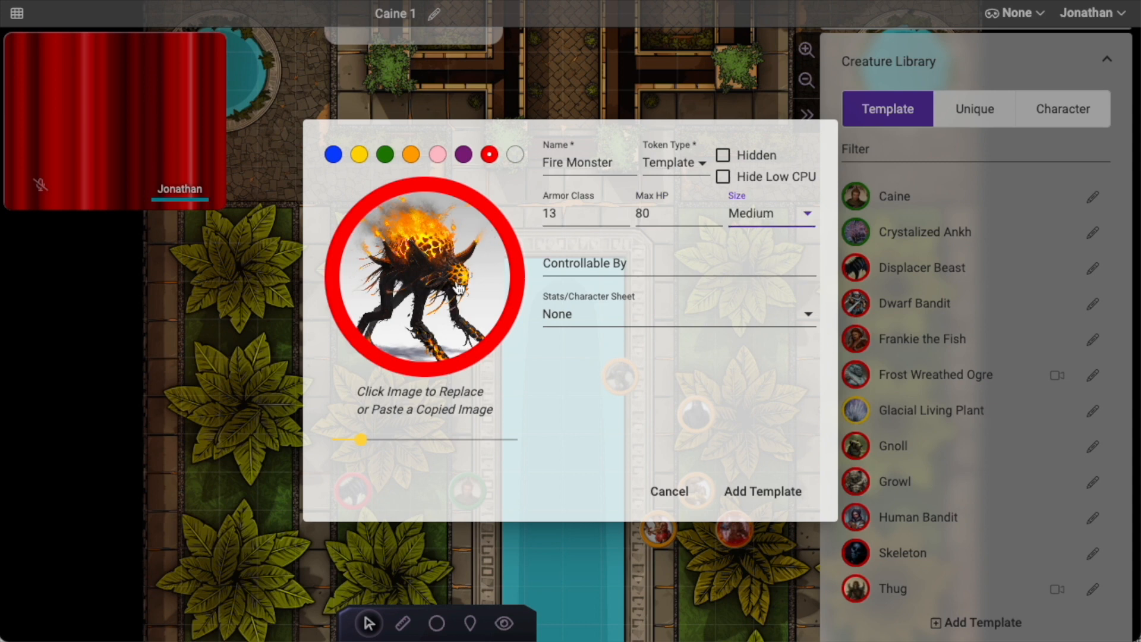
click(773, 224)
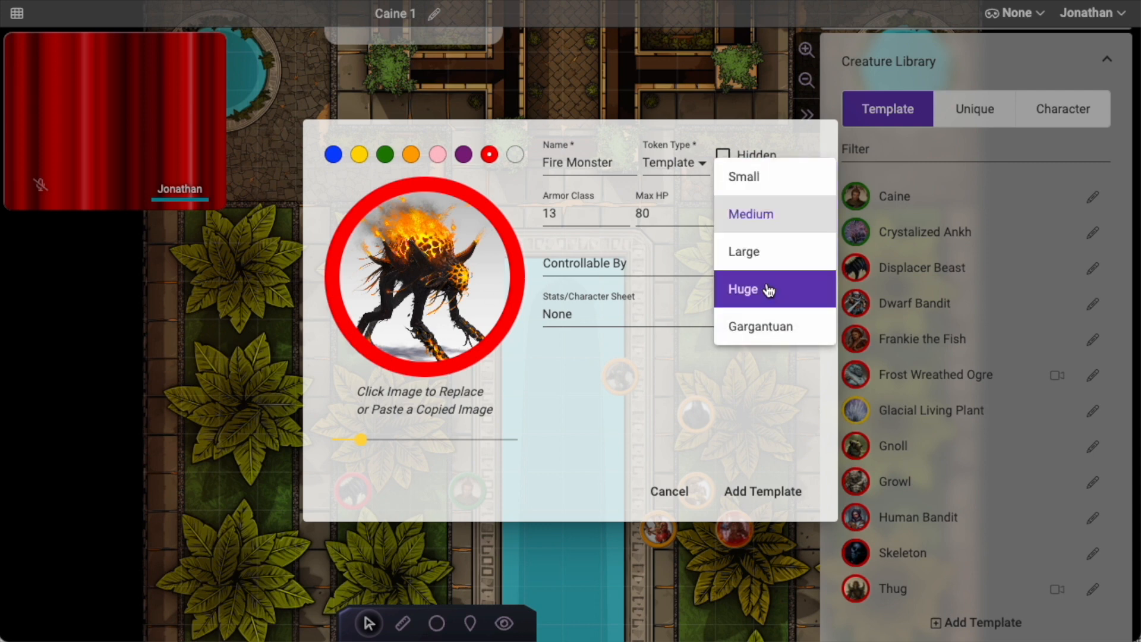
click(756, 250)
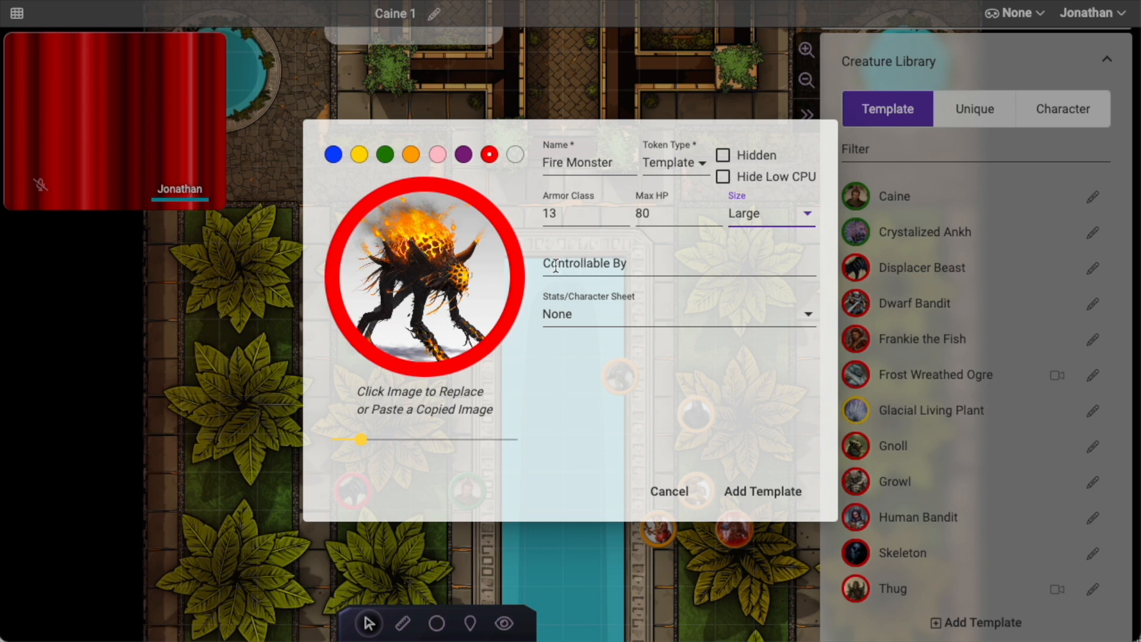
Step: Make the creature controllable by the two players whose names are marked DM
click(586, 265)
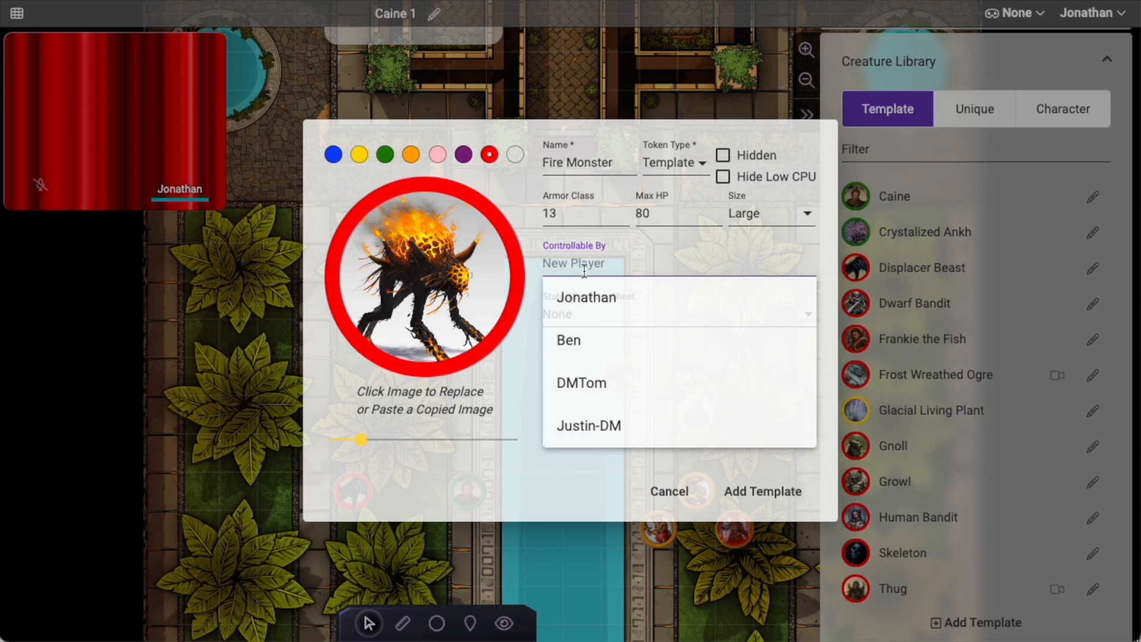
click(624, 382)
click(660, 270)
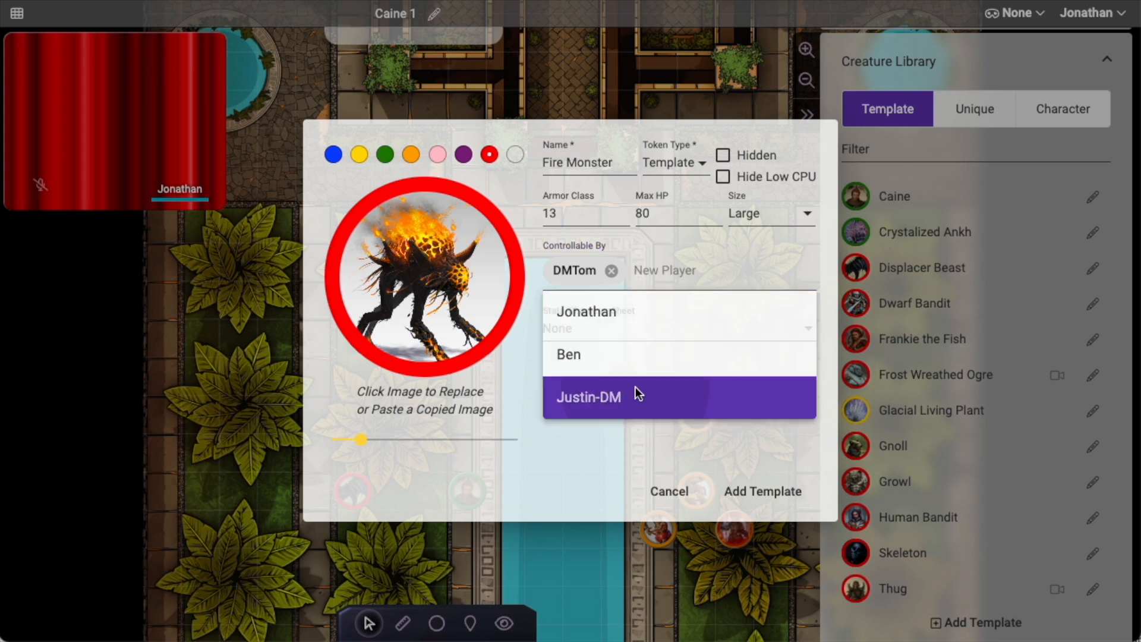
click(635, 387)
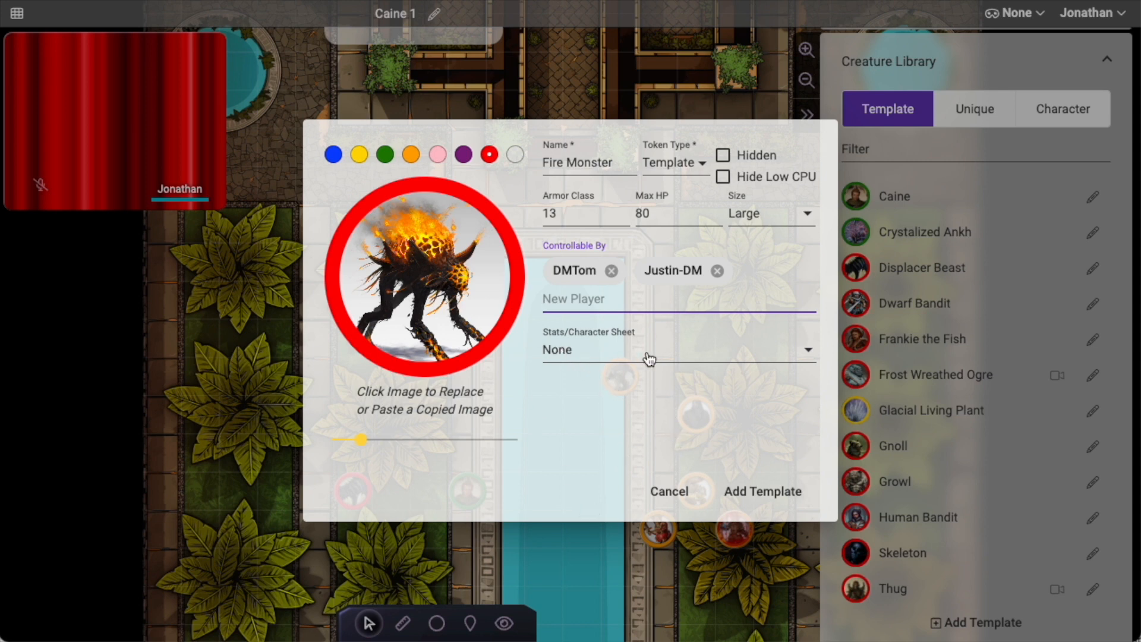
Step: Try External Link as the creature's character sheet source, then return the option to None
click(594, 355)
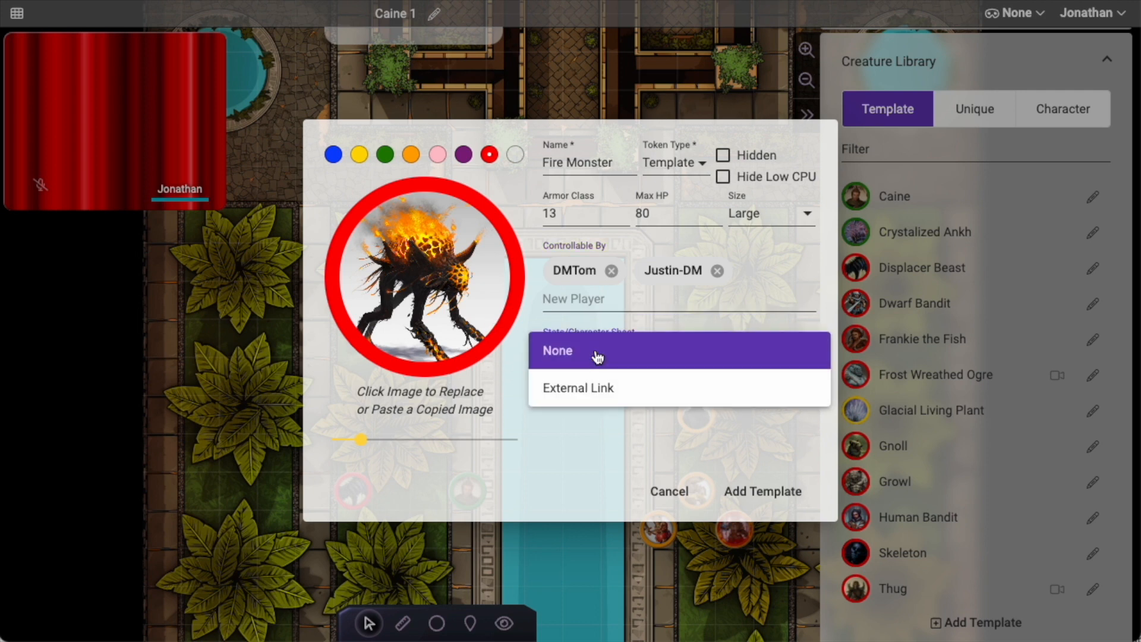
click(590, 387)
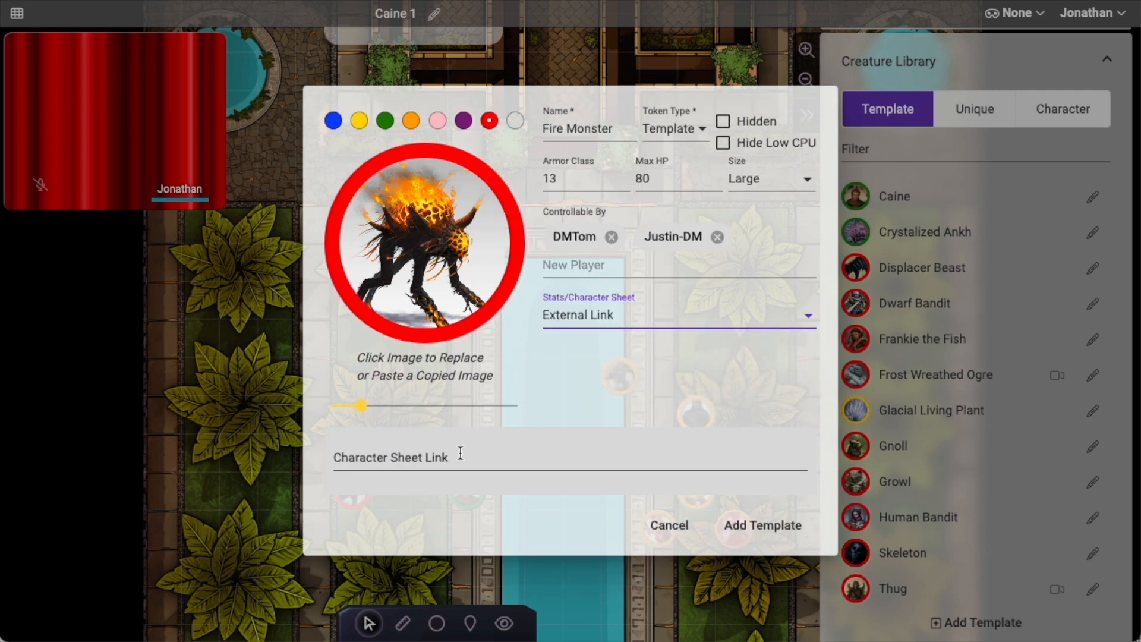
click(587, 324)
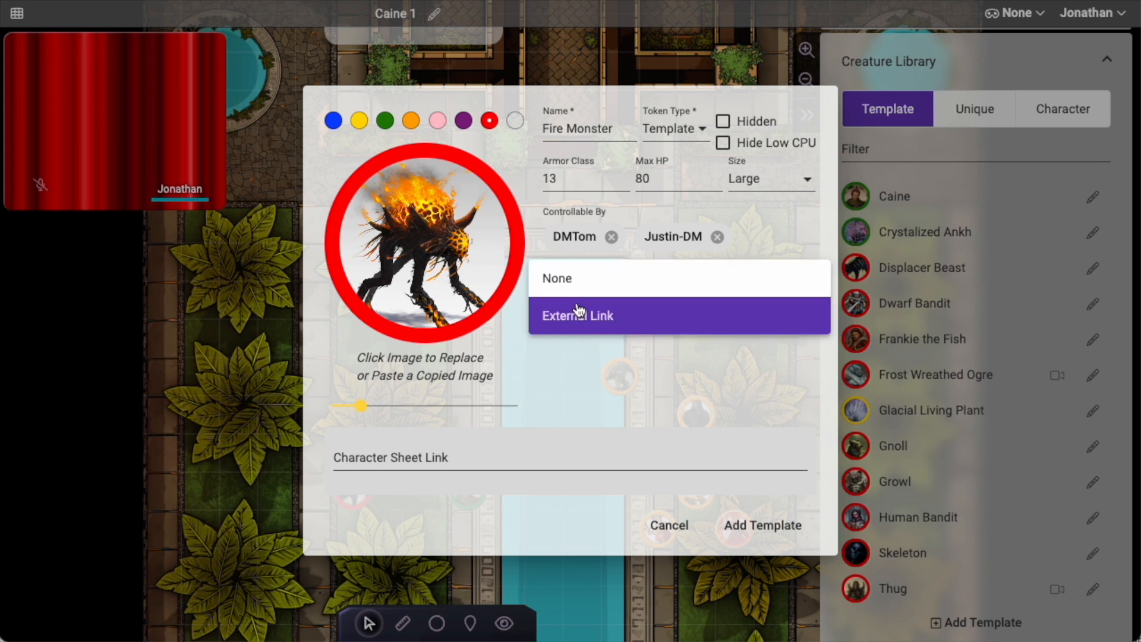
click(571, 275)
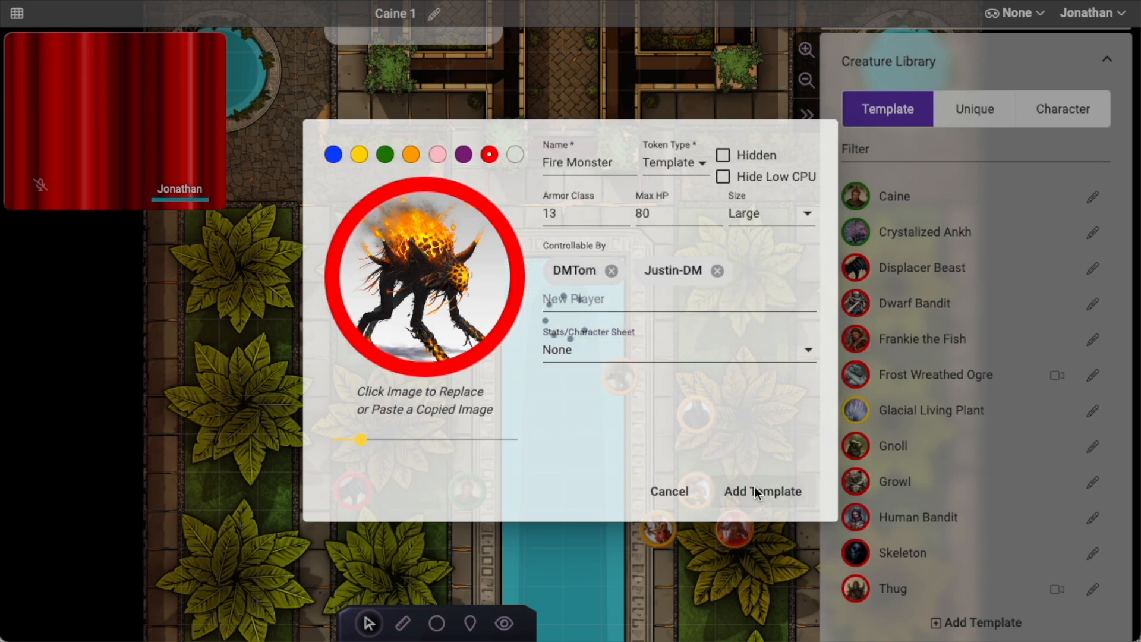
Step: Add the finished Fire Monster template to the library and place two of its tokens on the map among the plants left of the pool
click(755, 489)
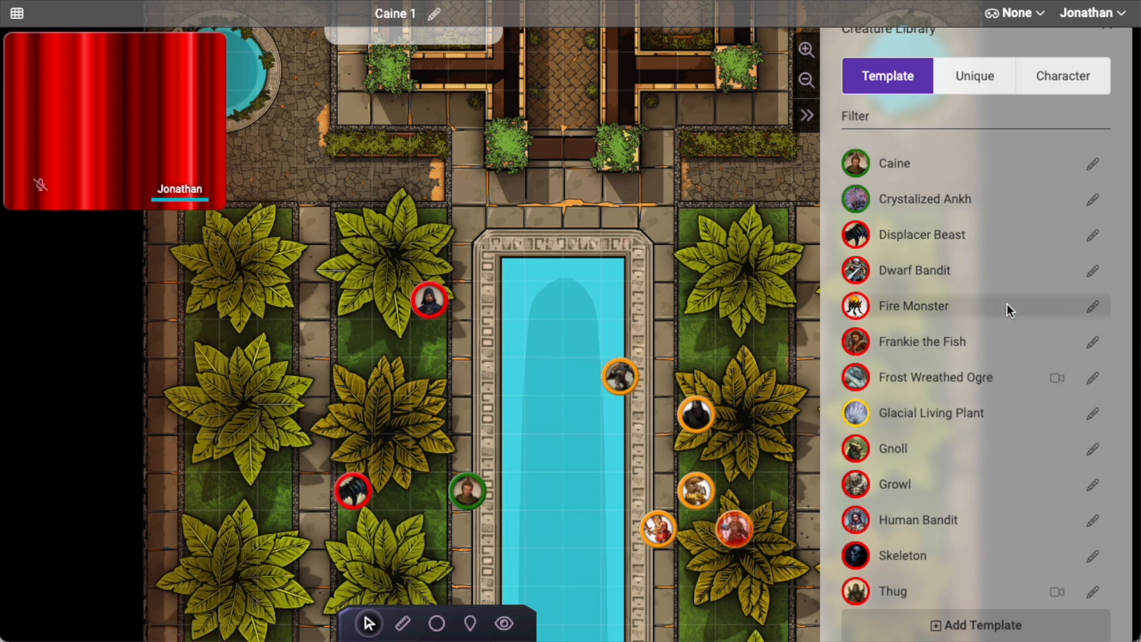
drag(857, 307, 296, 357)
drag(857, 306, 256, 434)
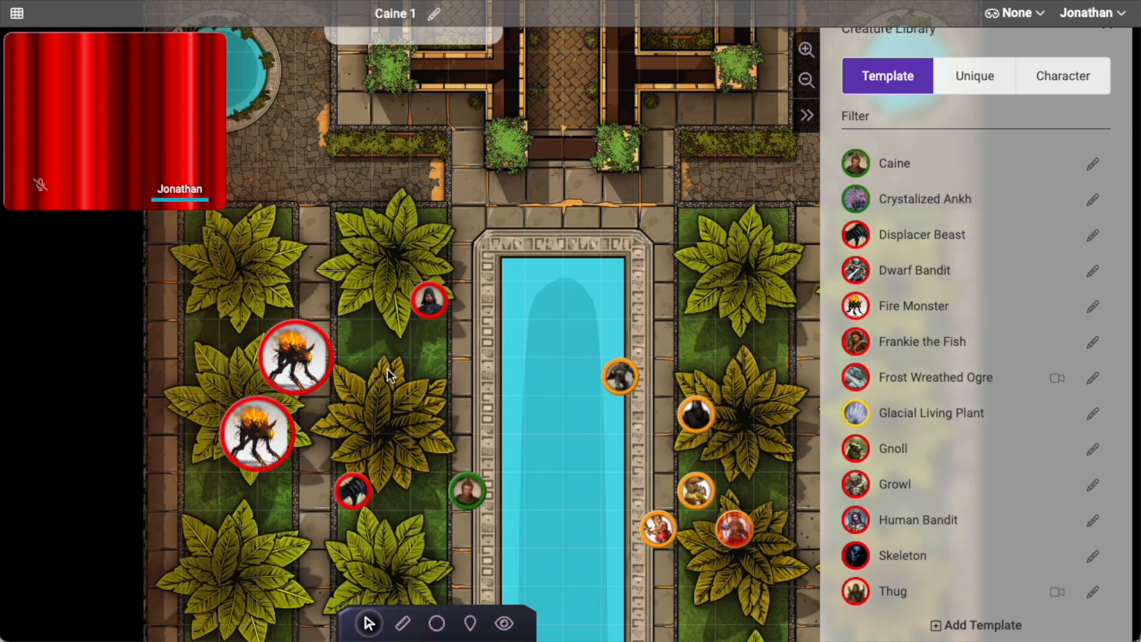
Step: Set the armor class of the upper Fire Monster token on the map to 11 and update the creature
click(294, 353)
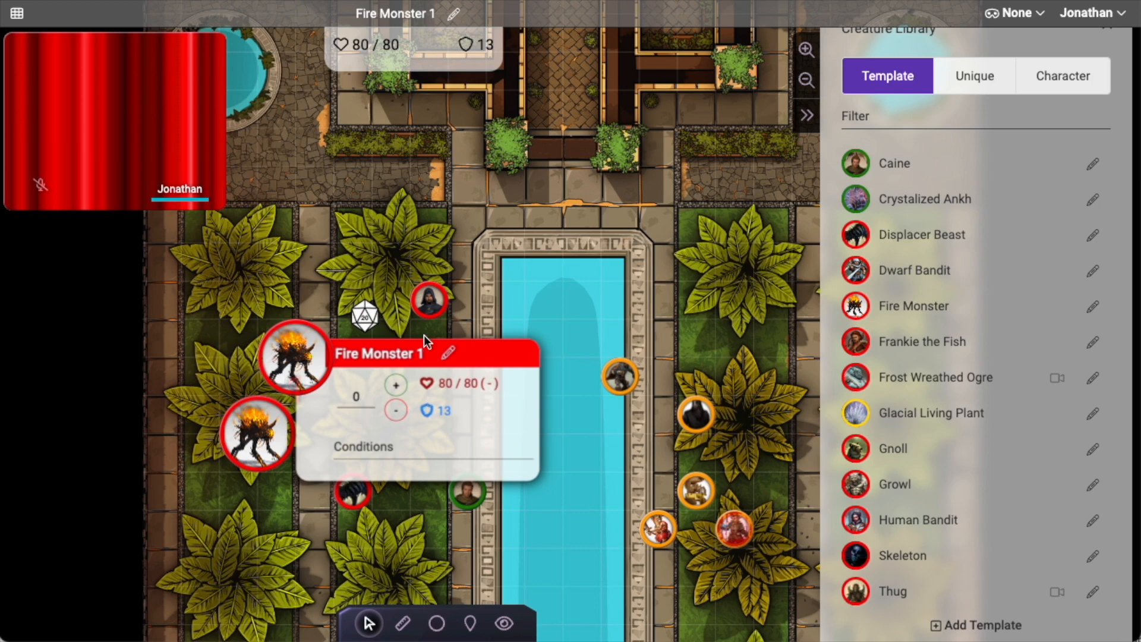
click(449, 354)
click(574, 259)
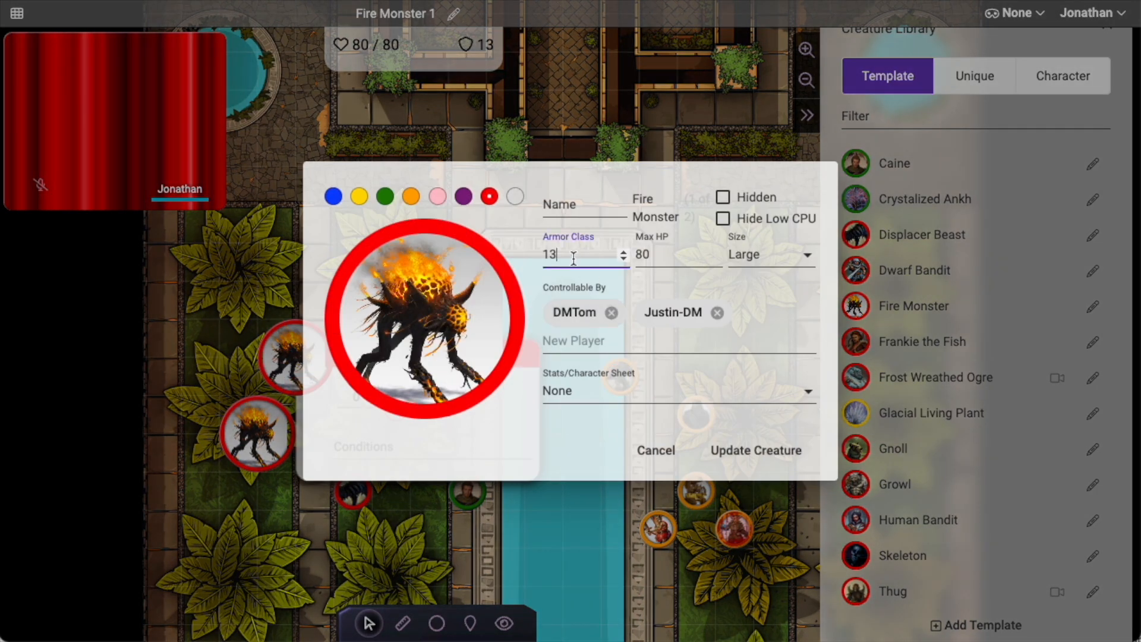
key(BackSpace)
text(1)
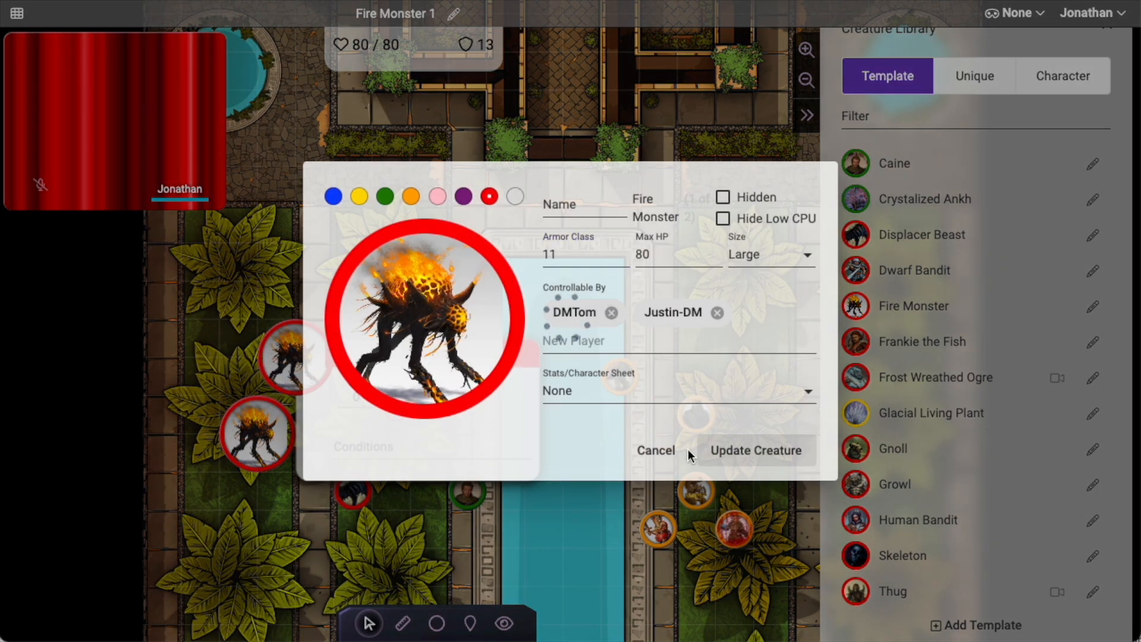
Step: Set the max HP of the lower Fire Monster token on the map to 70 and update the creature
click(719, 450)
click(269, 447)
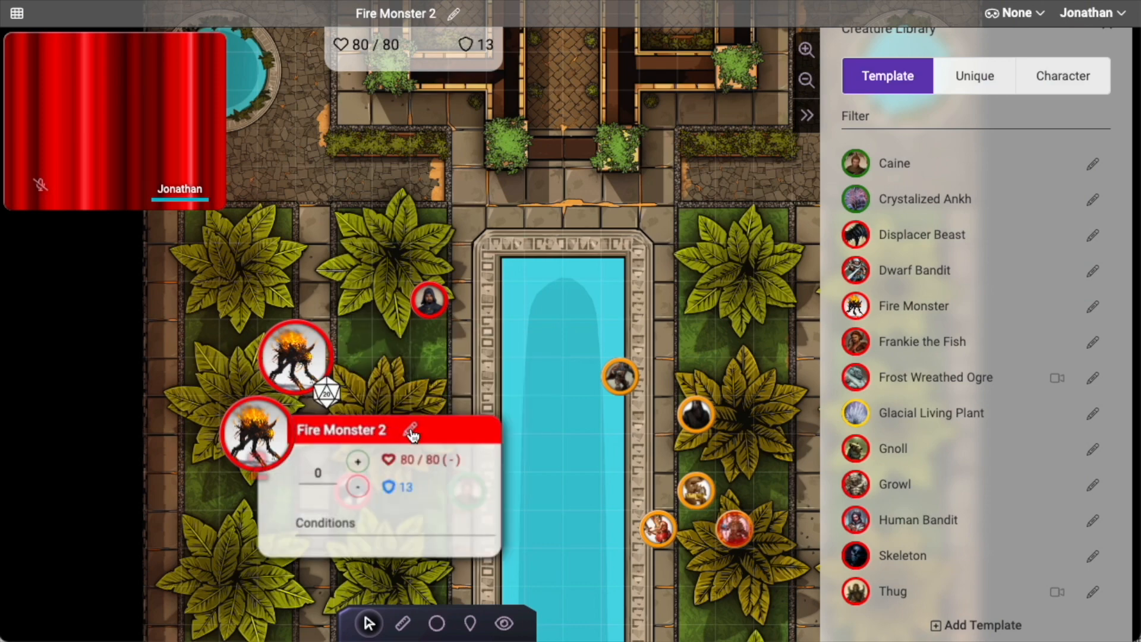
click(414, 429)
click(664, 256)
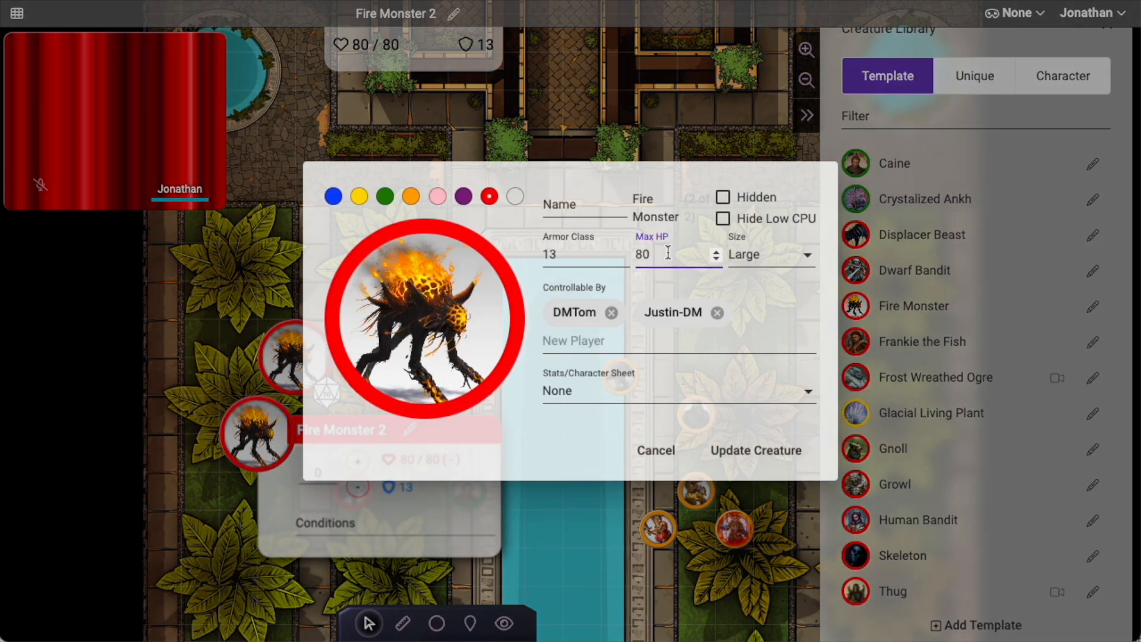
key(BackSpace)
key(BackSpace)
text(70)
click(768, 458)
click(327, 392)
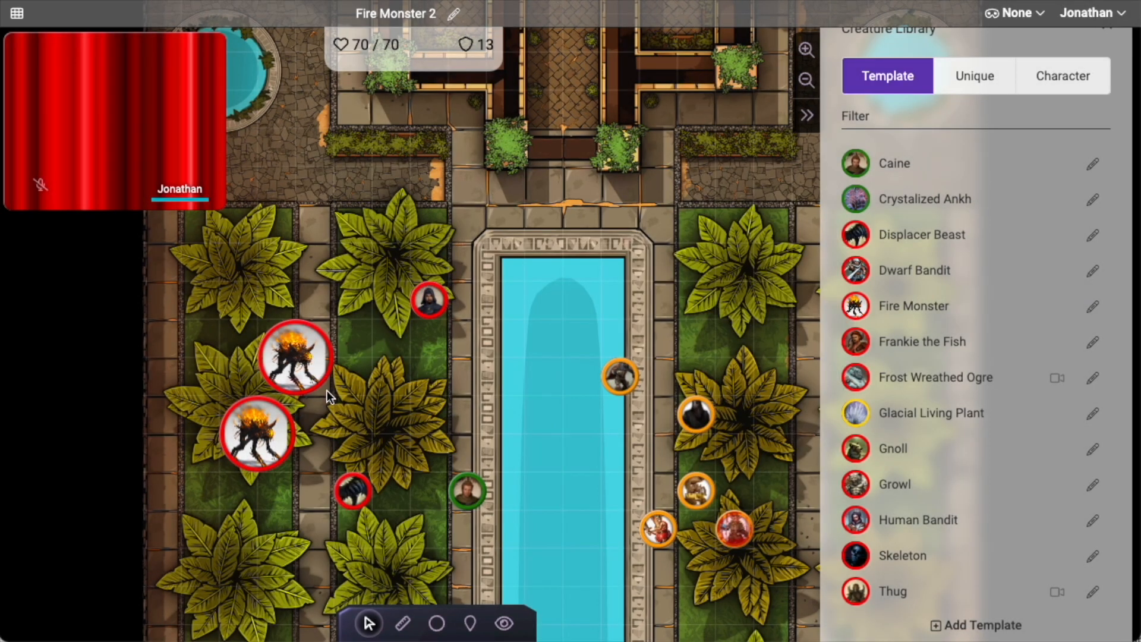
Step: Compare the hit points and armor class of the two Fire Monster tokens on the map
click(314, 360)
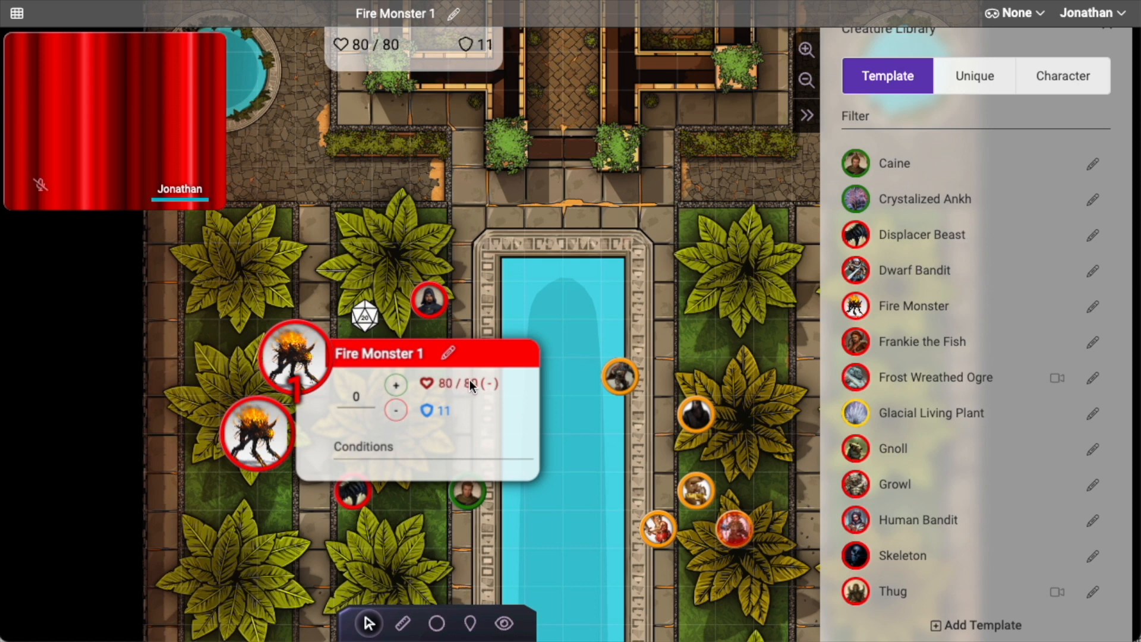
click(251, 428)
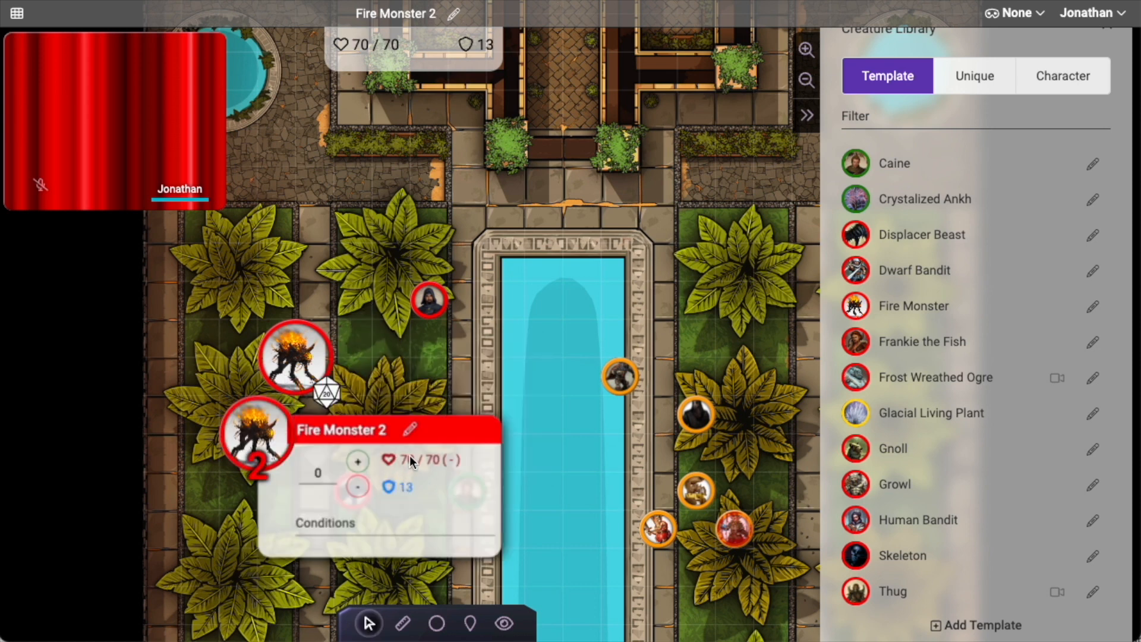
click(224, 475)
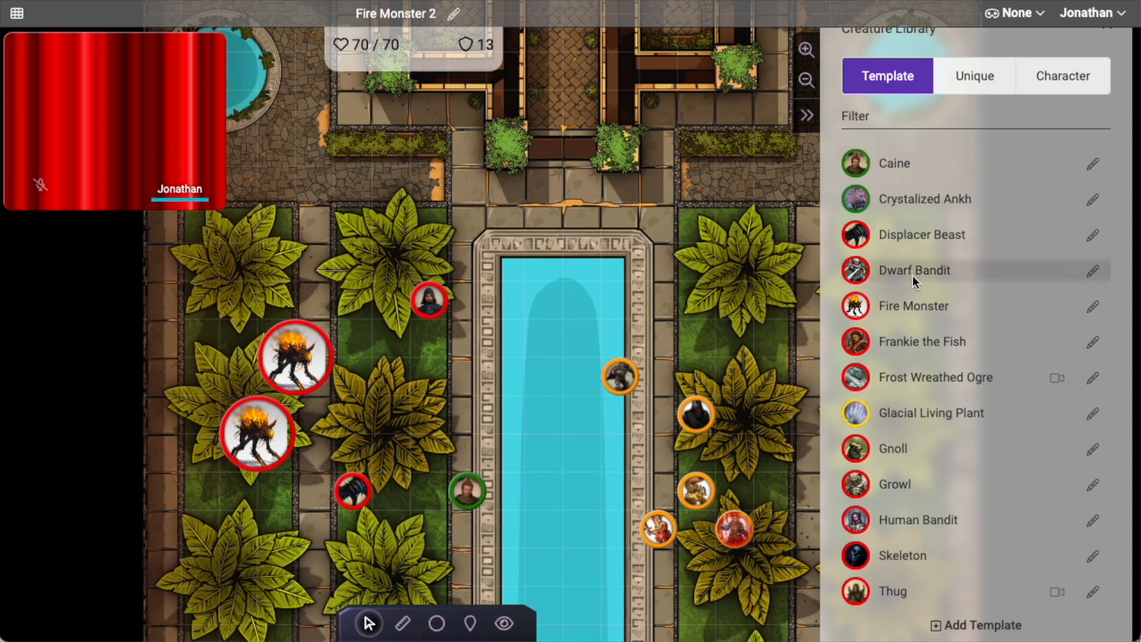
Step: Rename the Fire Monster template in the Creature Library to Fire Creature
click(1093, 307)
click(602, 164)
double_click(602, 164)
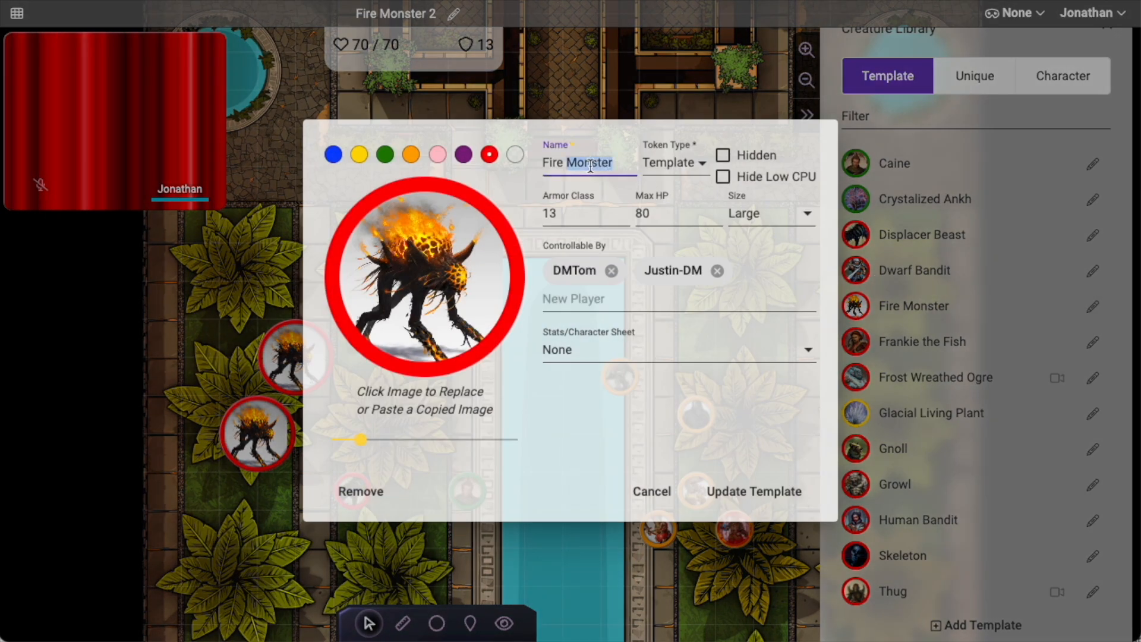
text(Creature)
Step: Set the template's armor class to 12 and max HP to 75, and update the template
click(575, 223)
key(BackSpace)
text(2)
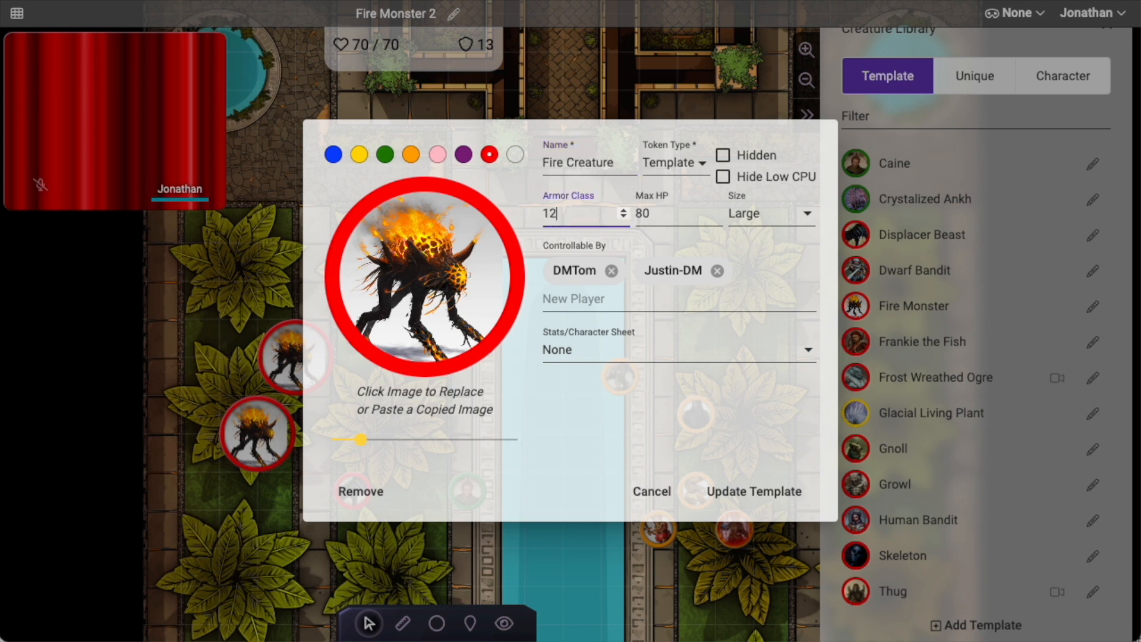
click(659, 217)
key(BackSpace)
key(BackSpace)
text(75)
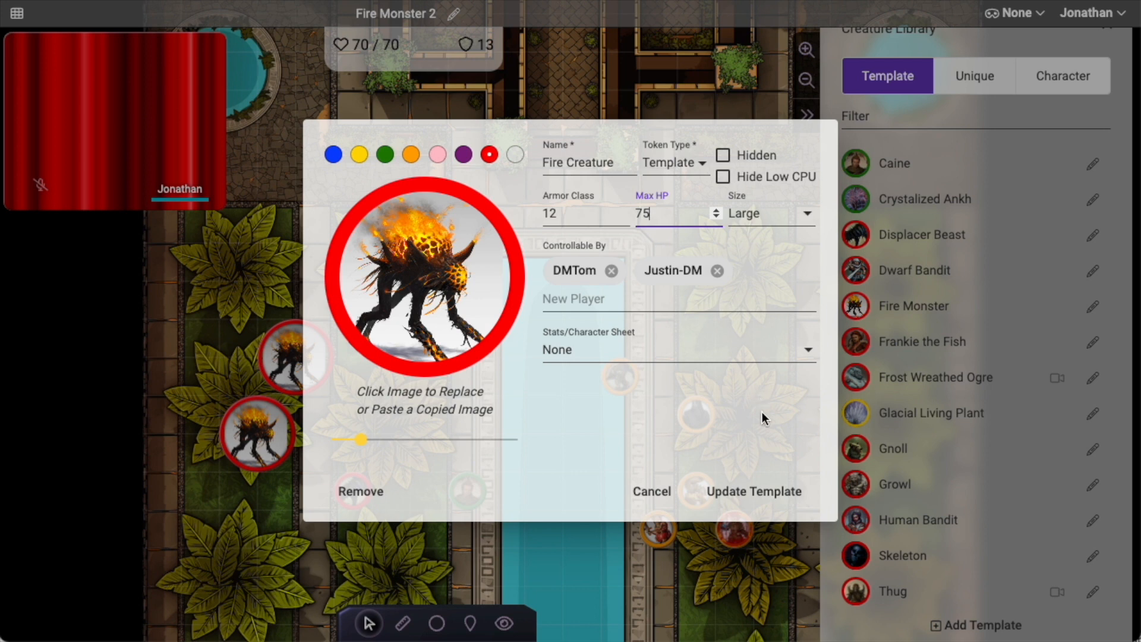
click(763, 491)
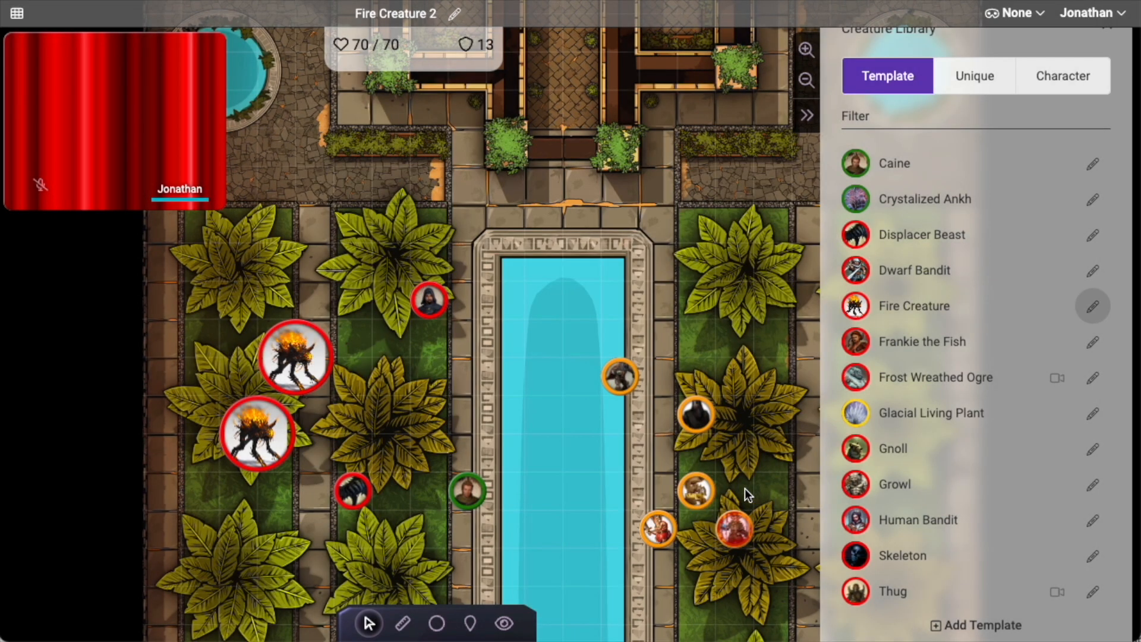
Step: Place a third Fire Creature token on the map just left of the upper existing one and compare the stats of both
click(295, 355)
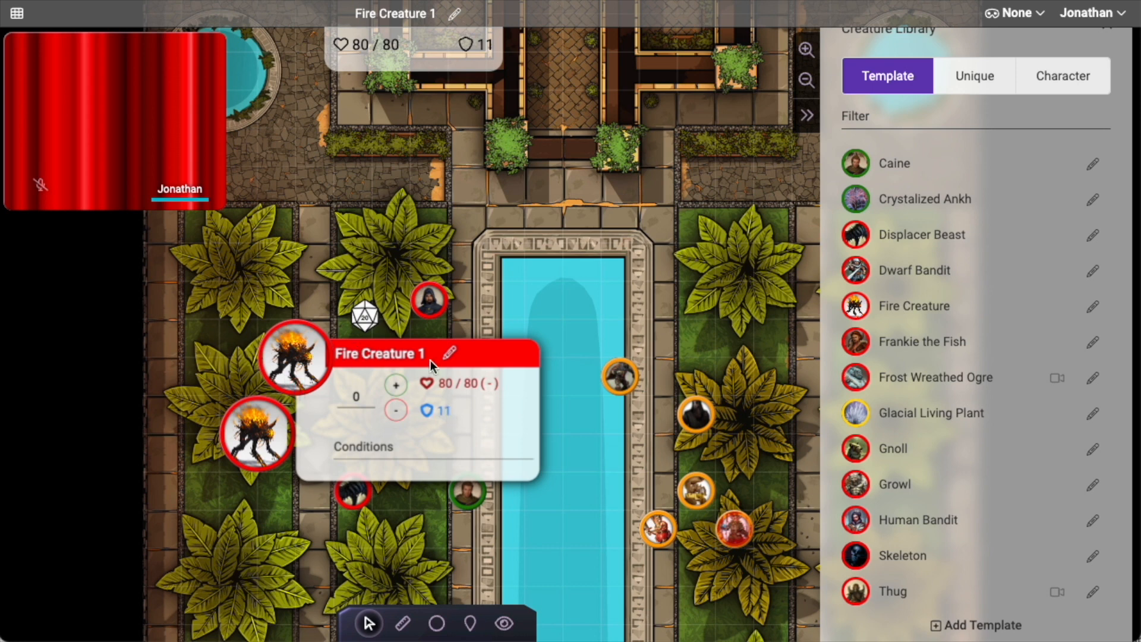
drag(914, 305, 566, 373)
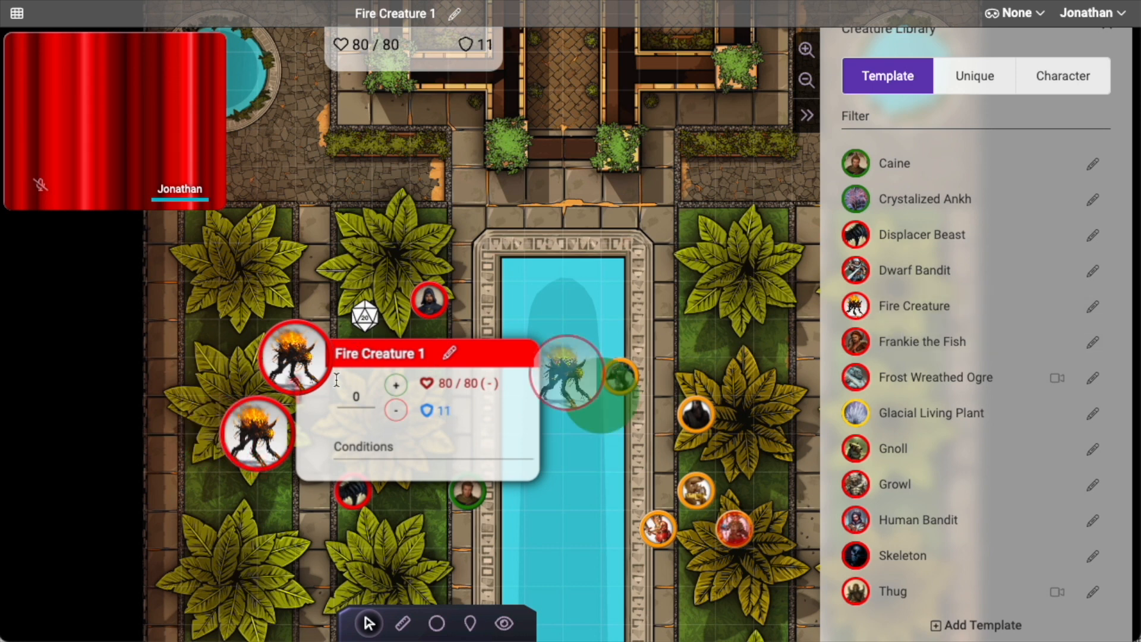
drag(336, 379, 201, 361)
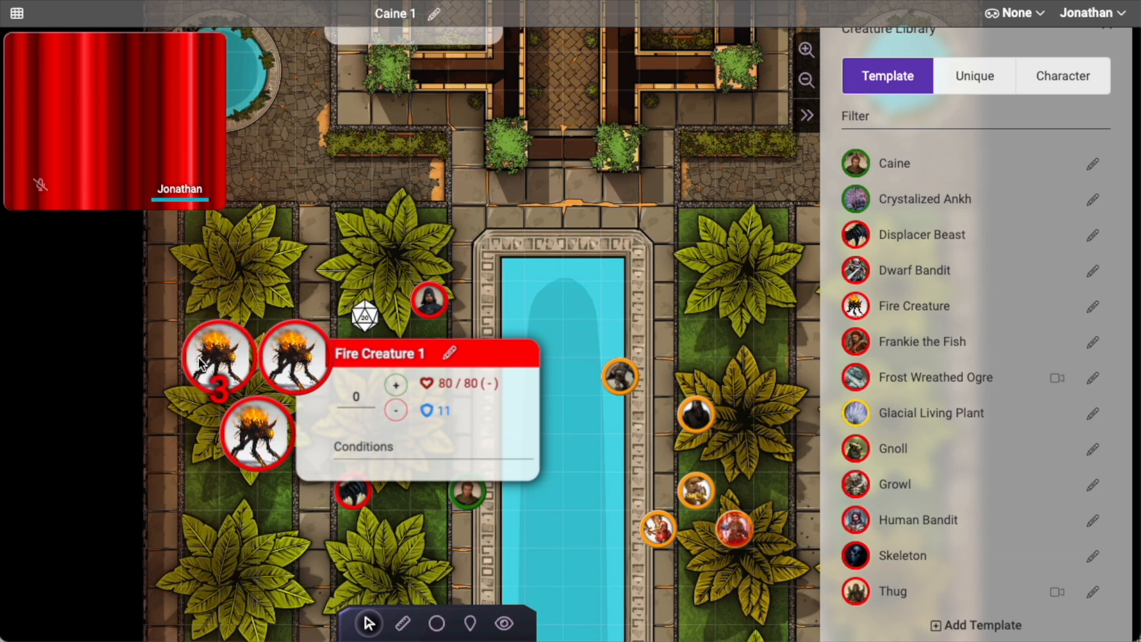
click(205, 361)
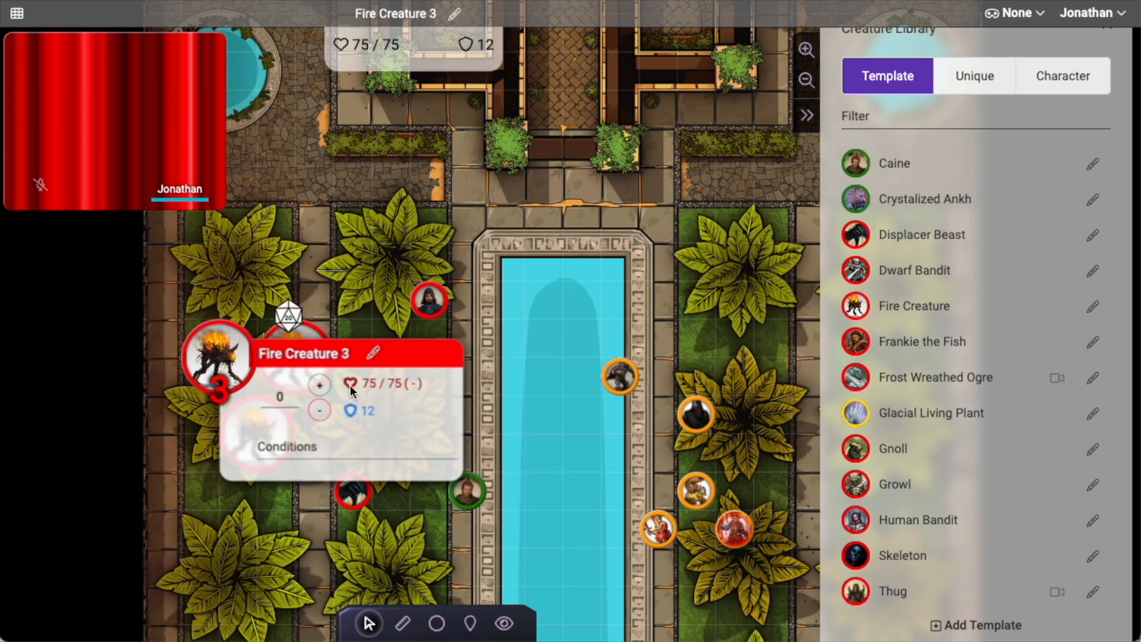
click(430, 525)
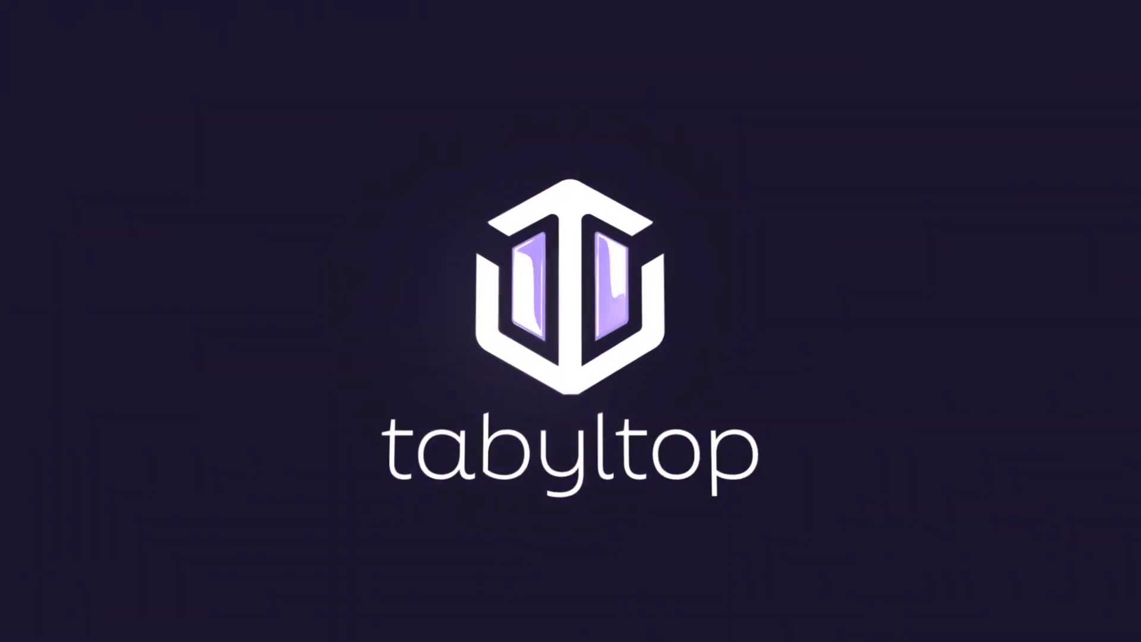